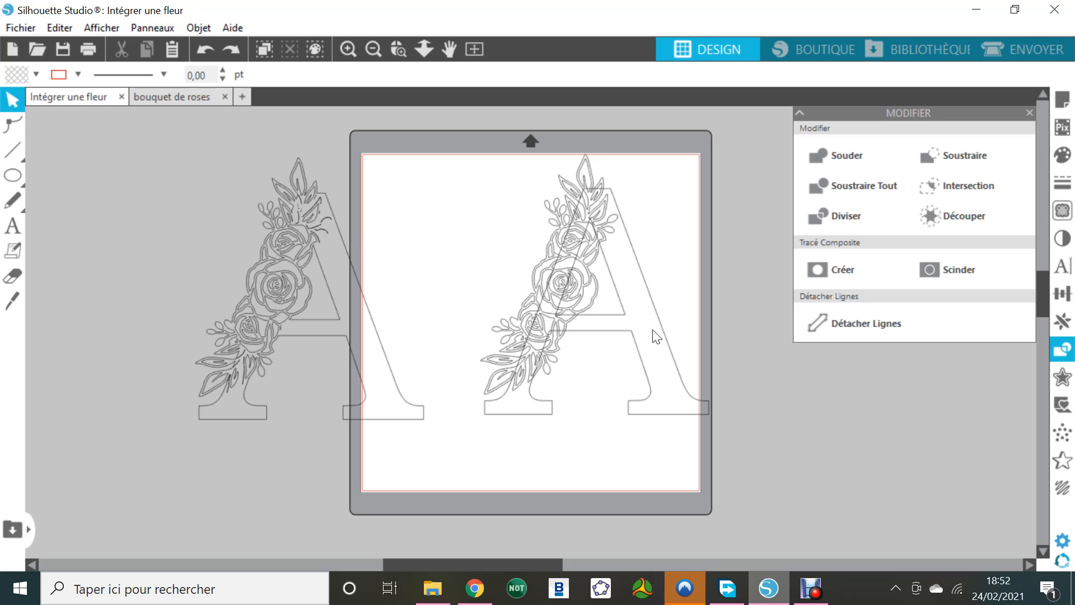
{"action": "left_click", "coordinate": [642, 317]}
{"action": "left_click", "coordinate": [527, 272]}
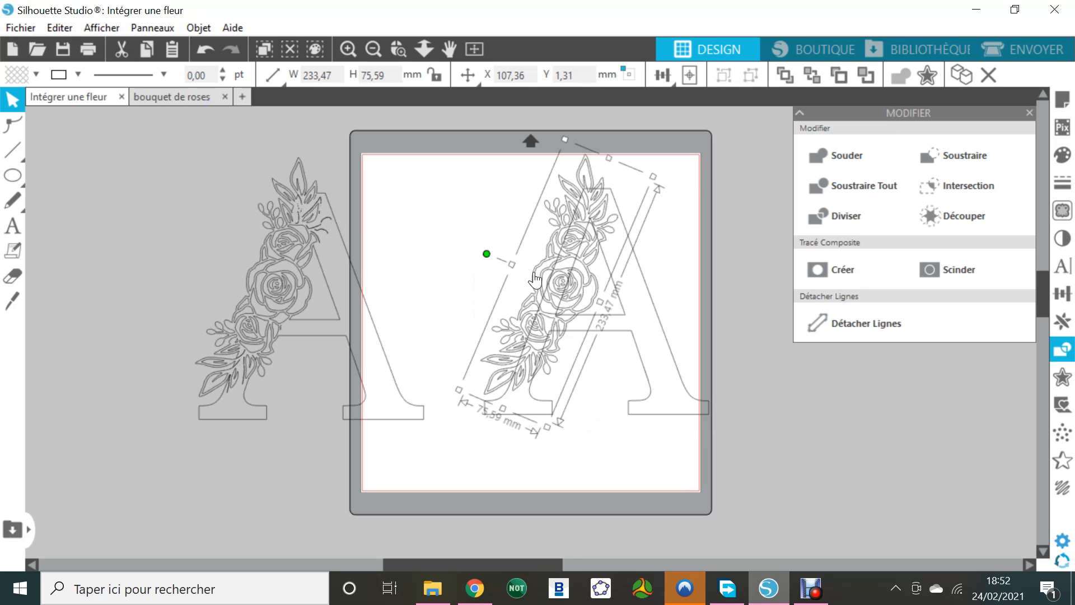
{"action": "left_click", "coordinate": [813, 479]}
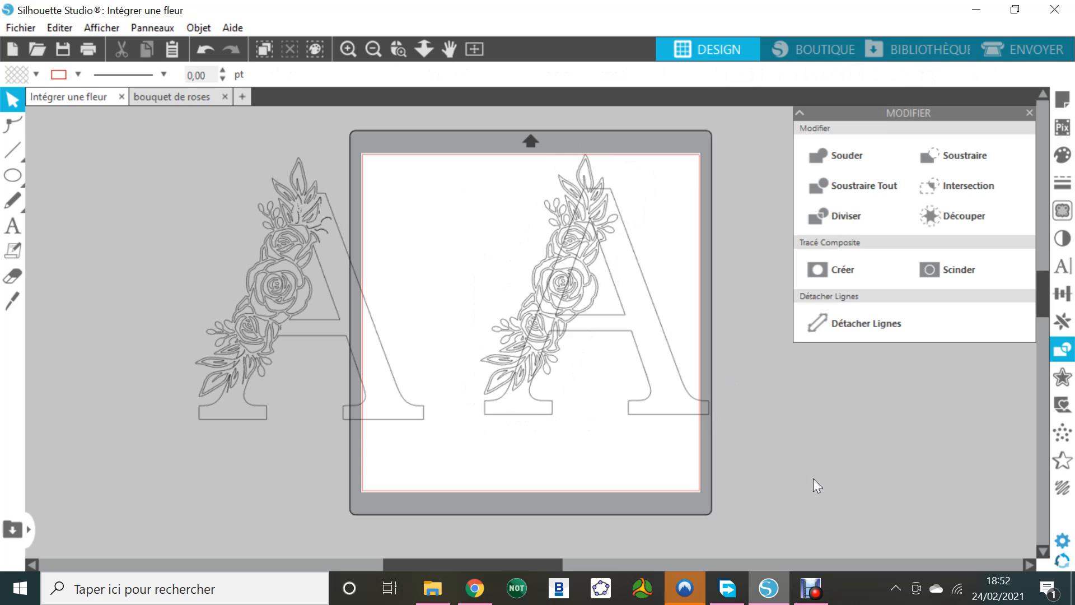
{"action": "left_click", "coordinate": [563, 192]}
{"action": "left_click", "coordinate": [966, 273]}
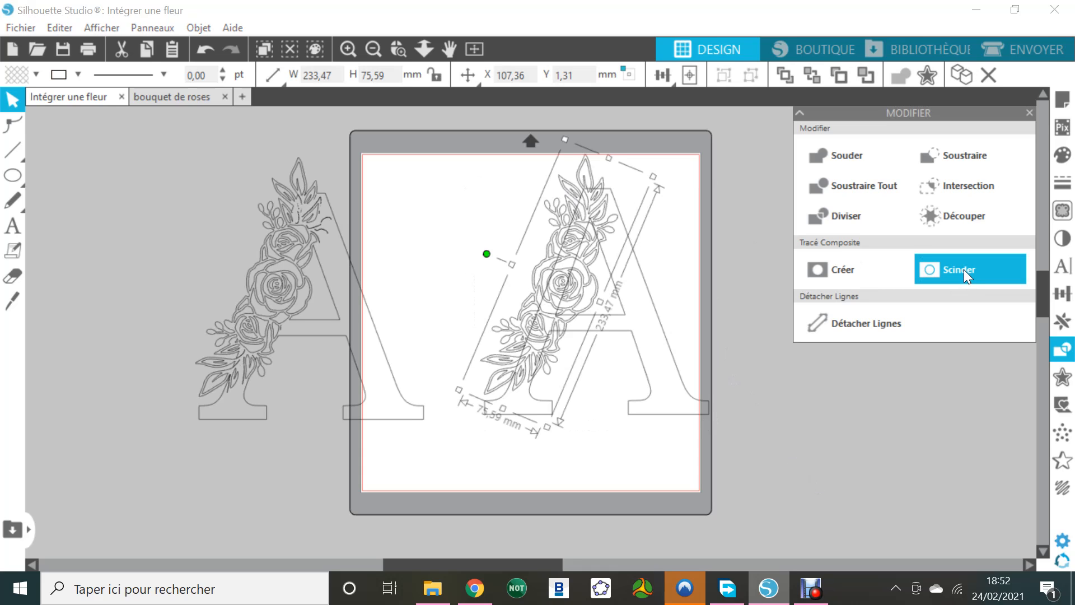
{"action": "left_click", "coordinate": [788, 466]}
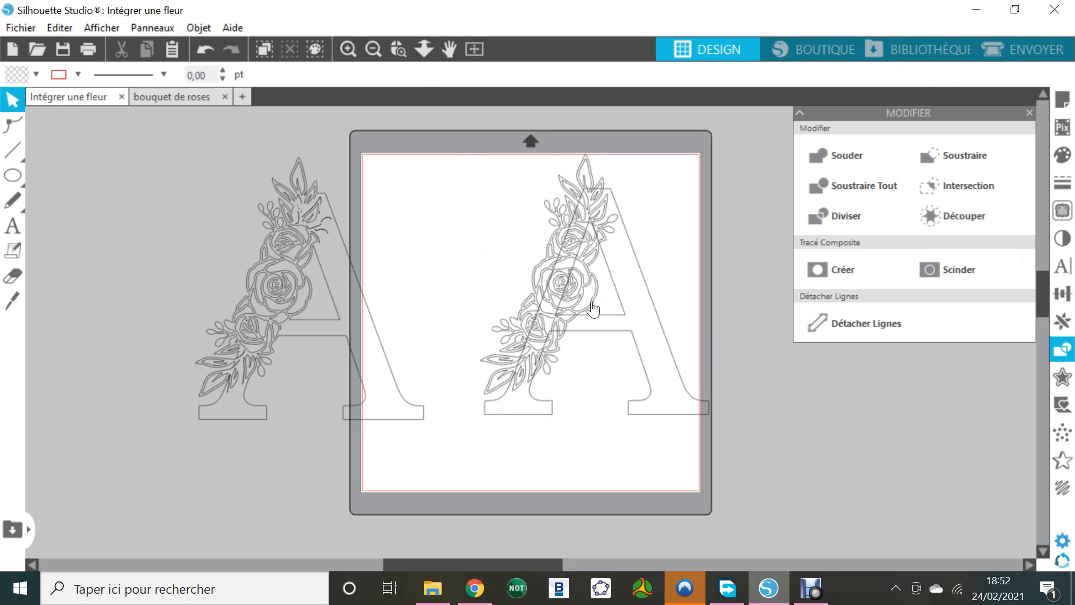
Weld the rose bouquet and the letter A of the right-hand design into a single shape.
{"action": "left_click", "coordinate": [547, 210]}
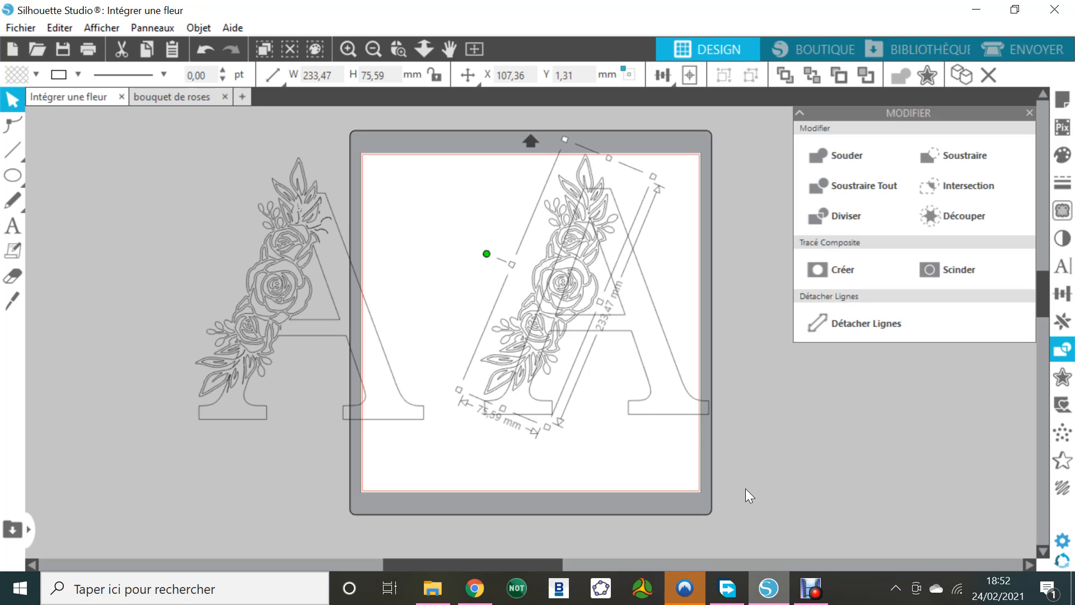
{"action": "key", "text": "i"}
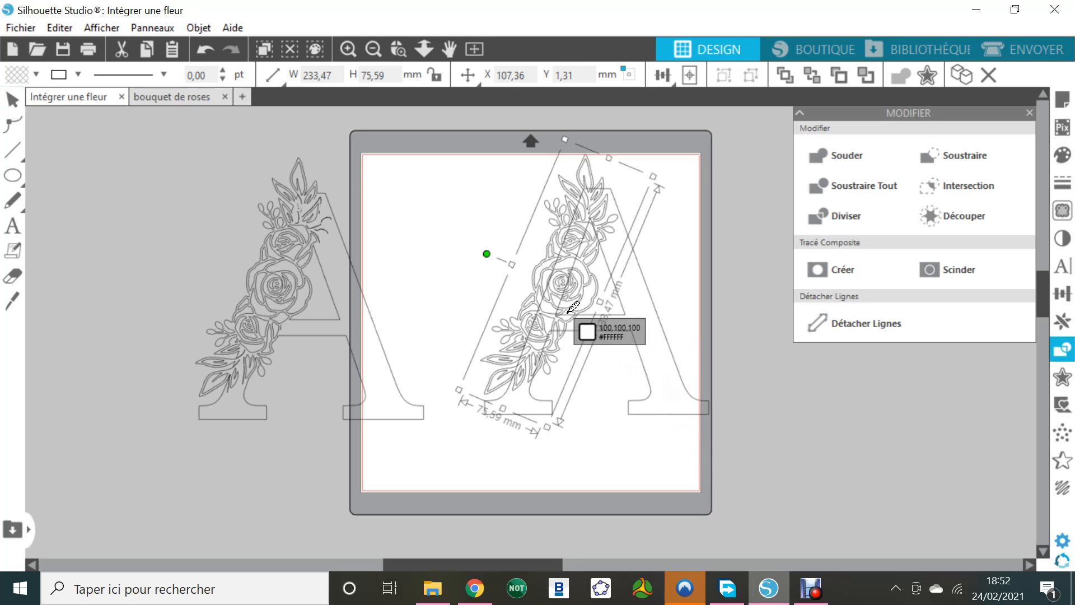
{"action": "key", "text": "Escape"}
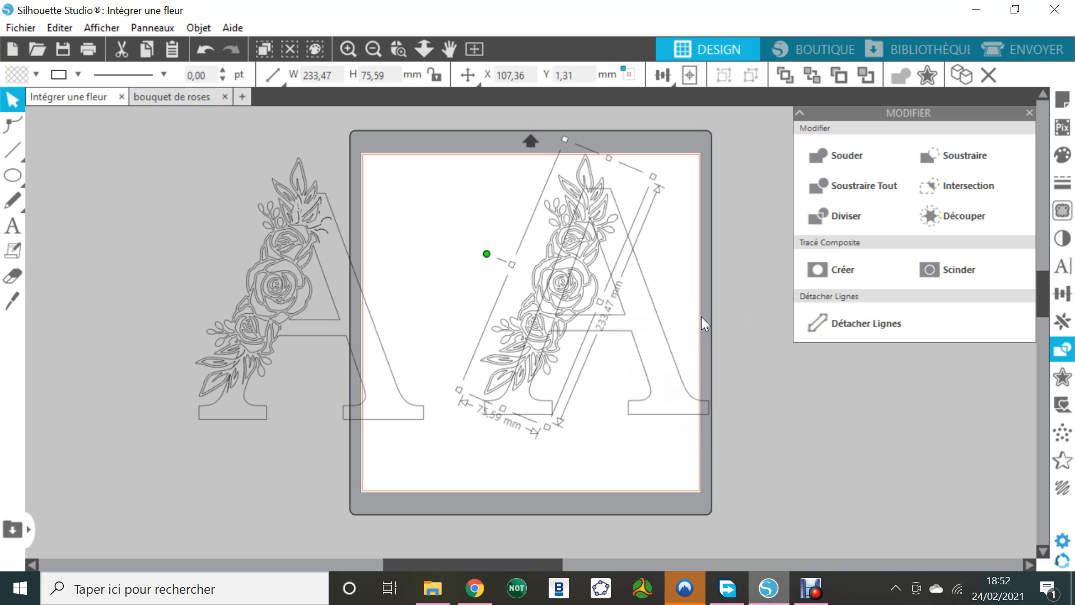
{"action": "left_click", "coordinate": [654, 320], "text": "shift"}
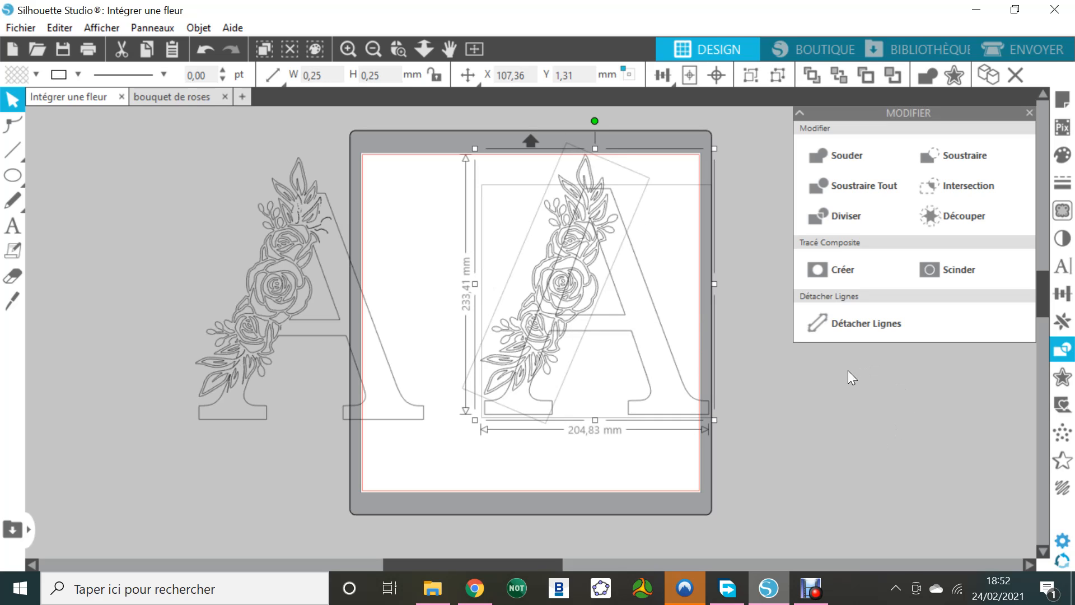
{"action": "left_click", "coordinate": [855, 157]}
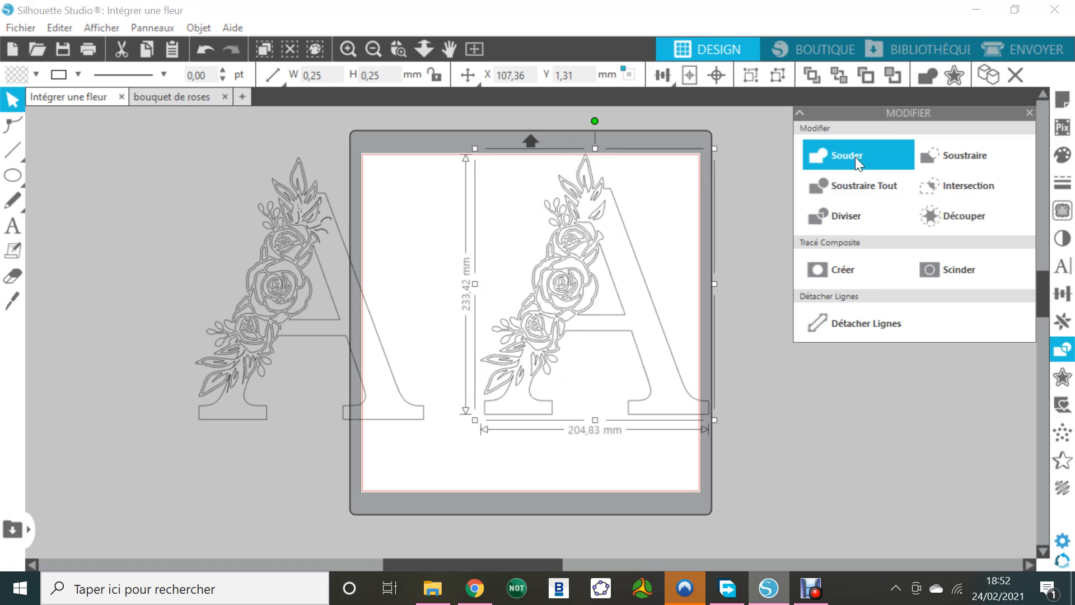
Fill the welded floral A with red.
{"action": "left_click", "coordinate": [773, 523]}
{"action": "left_click_drag", "start_coordinate": [473, 152], "coordinate": [711, 452]}
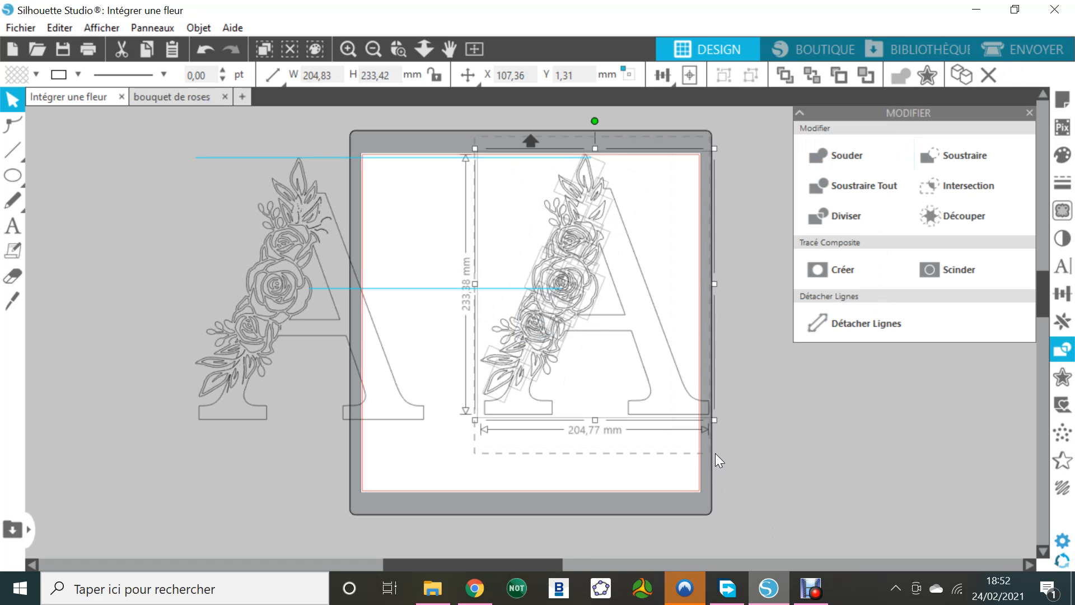
{"action": "left_click", "coordinate": [953, 154]}
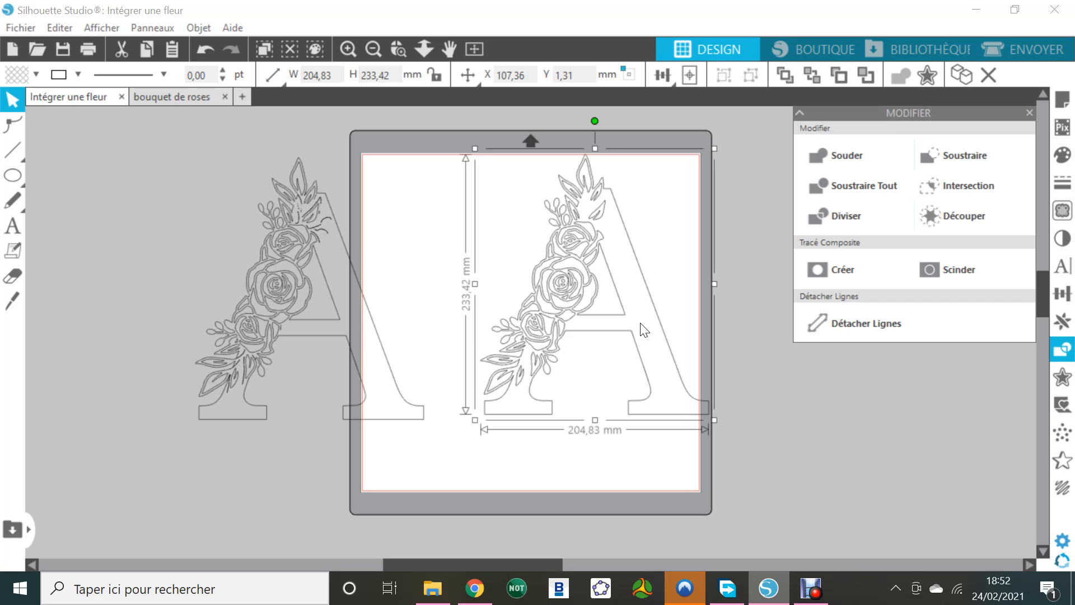
{"action": "left_click", "coordinate": [32, 76]}
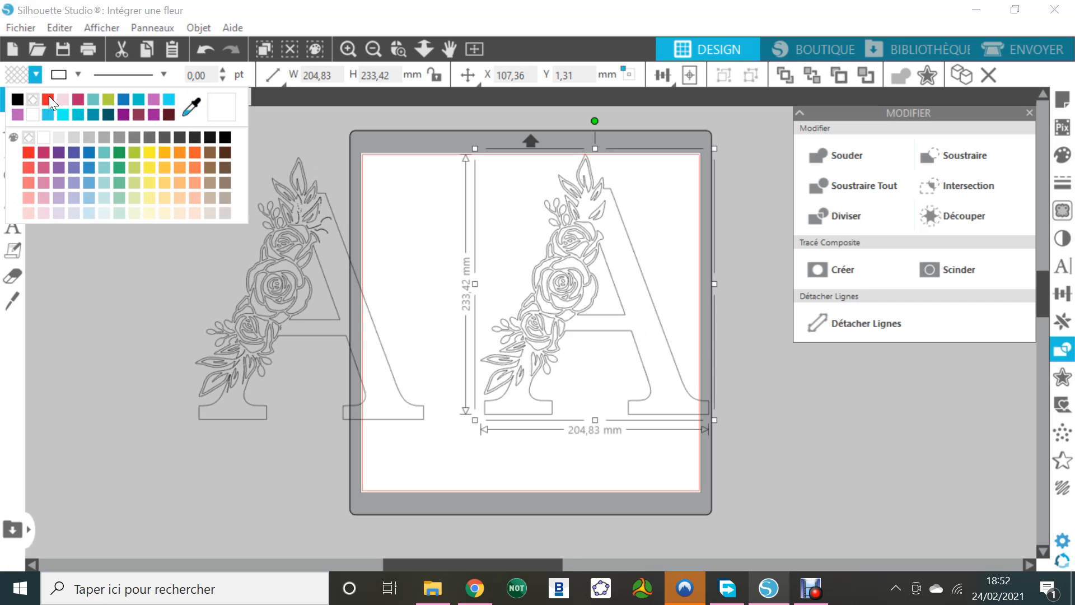
{"action": "left_click", "coordinate": [49, 98]}
Fill the left-hand floral A with light pink.
{"action": "left_click", "coordinate": [300, 230]}
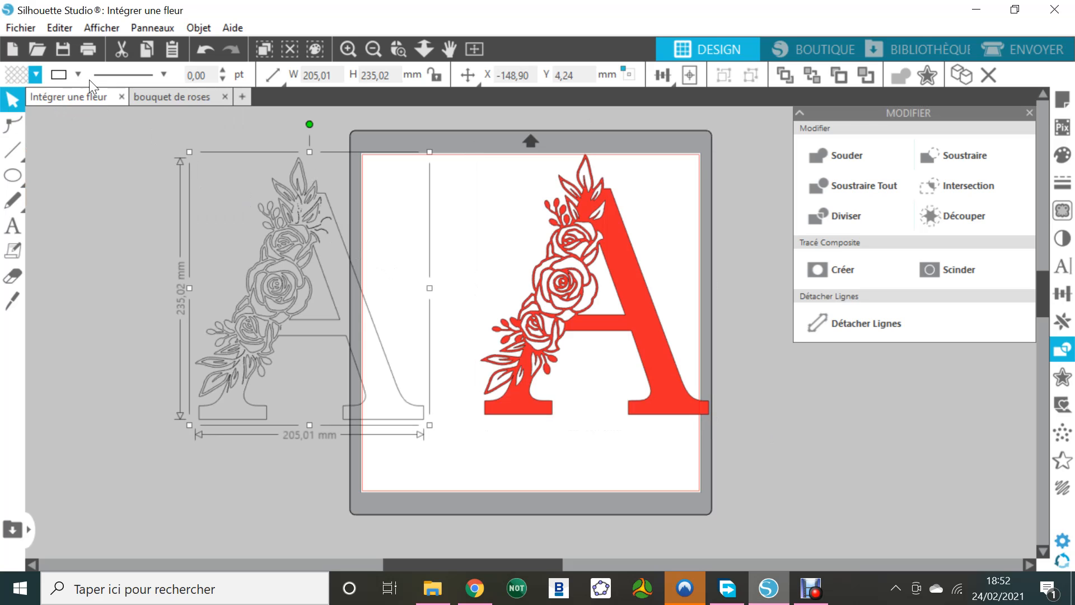
{"action": "left_click", "coordinate": [35, 76]}
{"action": "left_click", "coordinate": [34, 76]}
{"action": "left_click", "coordinate": [36, 77]}
{"action": "left_click", "coordinate": [45, 213]}
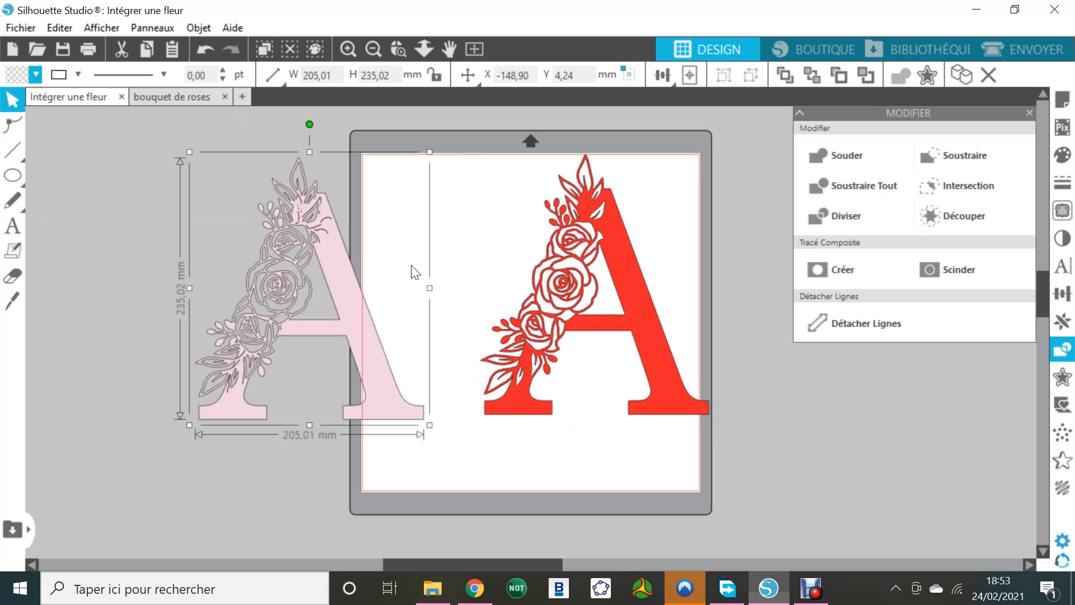
Change the fill of the welded floral A on the right to light pink.
{"action": "left_click", "coordinate": [624, 281]}
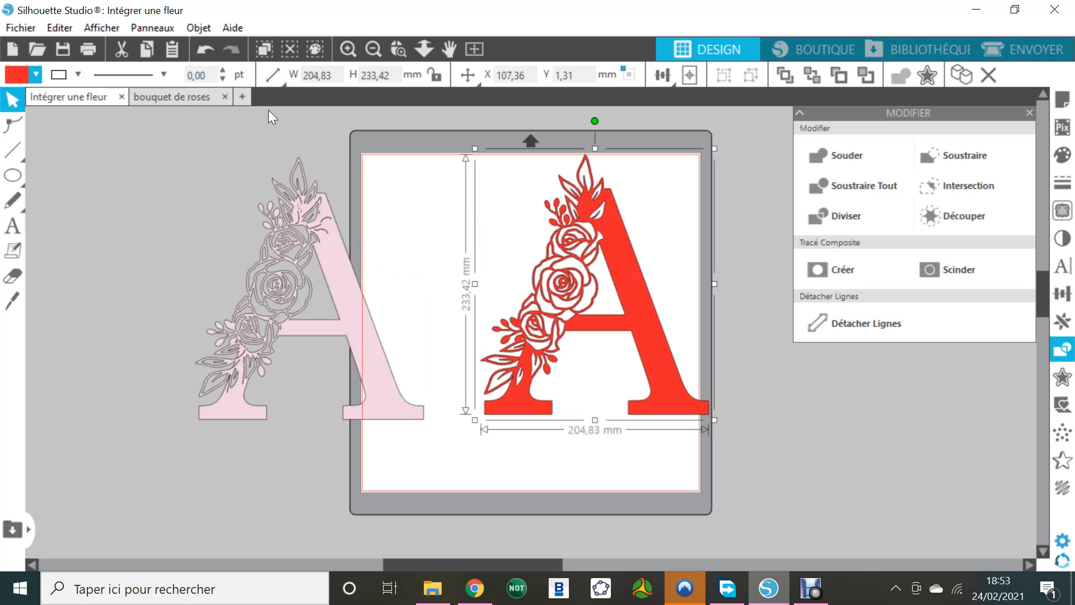
{"action": "left_click", "coordinate": [36, 75]}
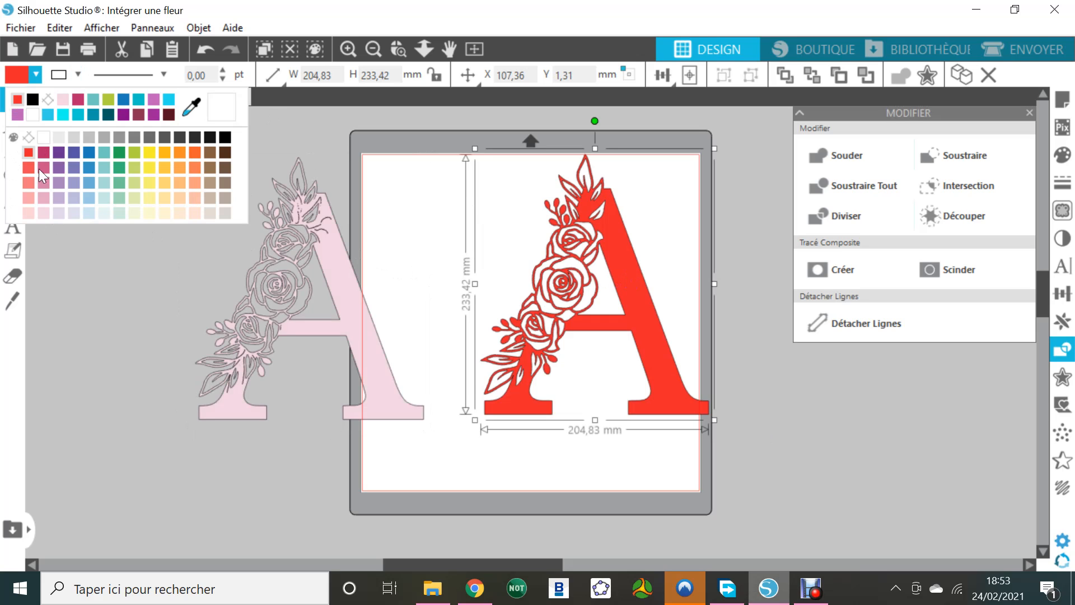
{"action": "left_click", "coordinate": [46, 211]}
{"action": "left_click", "coordinate": [759, 462]}
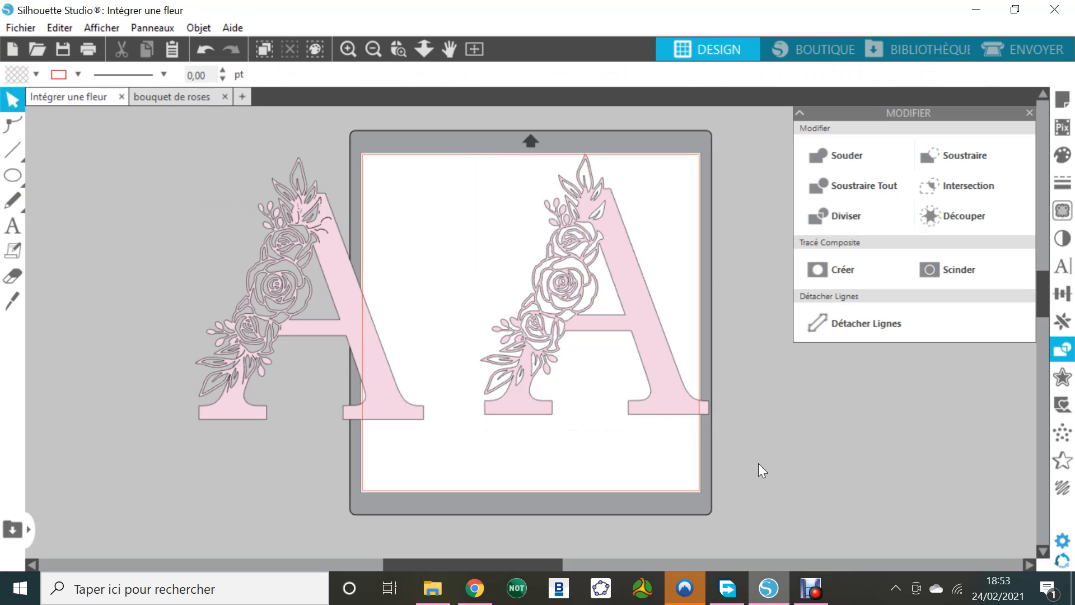
Move the welded A off the left side of the mat and bring the other floral A onto the cutting area.
{"action": "left_click_drag", "start_coordinate": [644, 355], "coordinate": [674, 349]}
{"action": "left_click_drag", "start_coordinate": [392, 377], "coordinate": [466, 362]}
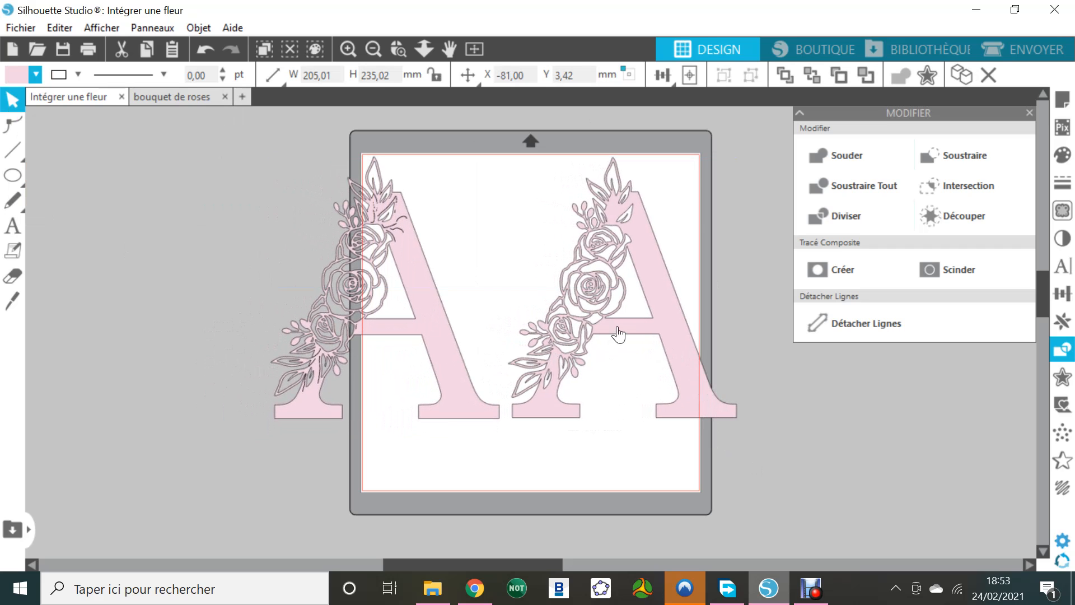
{"action": "left_click", "coordinate": [574, 299]}
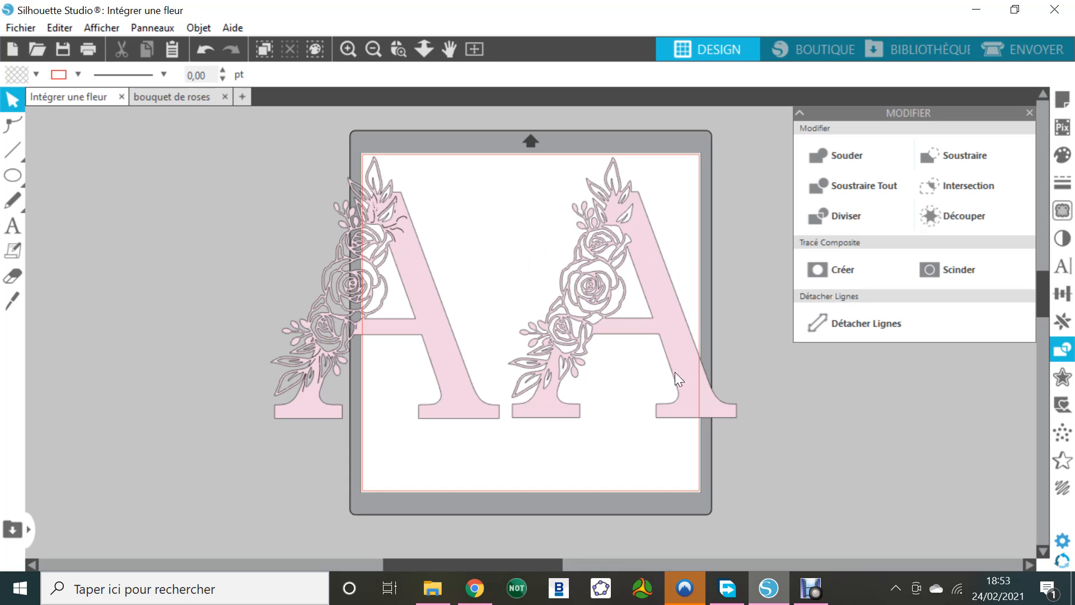
{"action": "left_click_drag", "start_coordinate": [688, 313], "coordinate": [118, 268]}
{"action": "left_click", "coordinate": [517, 308]}
{"action": "left_click_drag", "start_coordinate": [435, 305], "coordinate": [583, 304]}
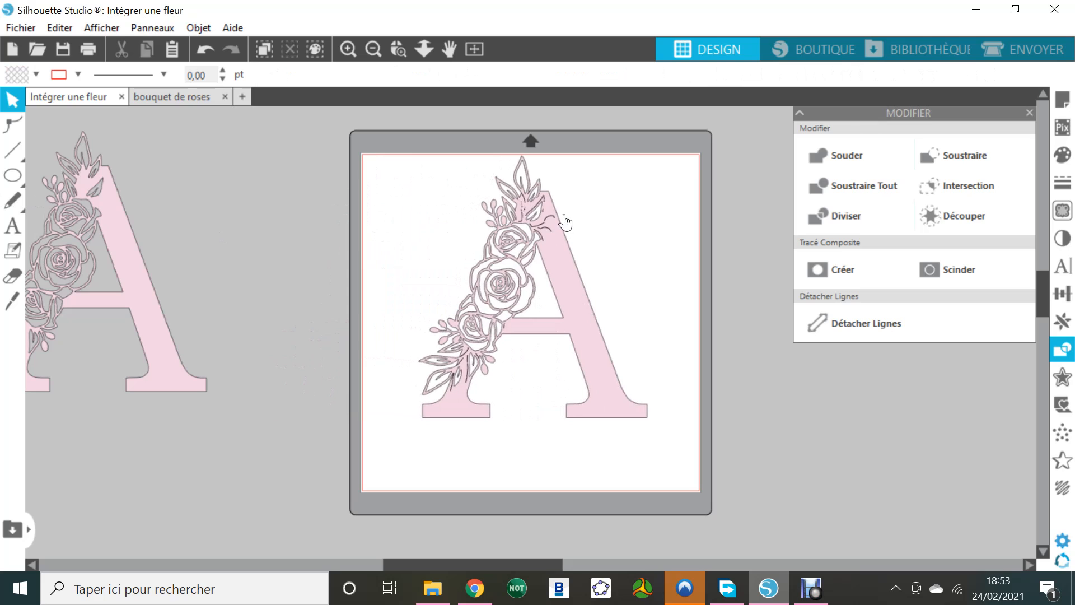
Lower the floral A to the middle of the mat and fill it with black.
{"action": "left_click", "coordinate": [564, 264]}
{"action": "left_click_drag", "start_coordinate": [564, 263], "coordinate": [564, 277]}
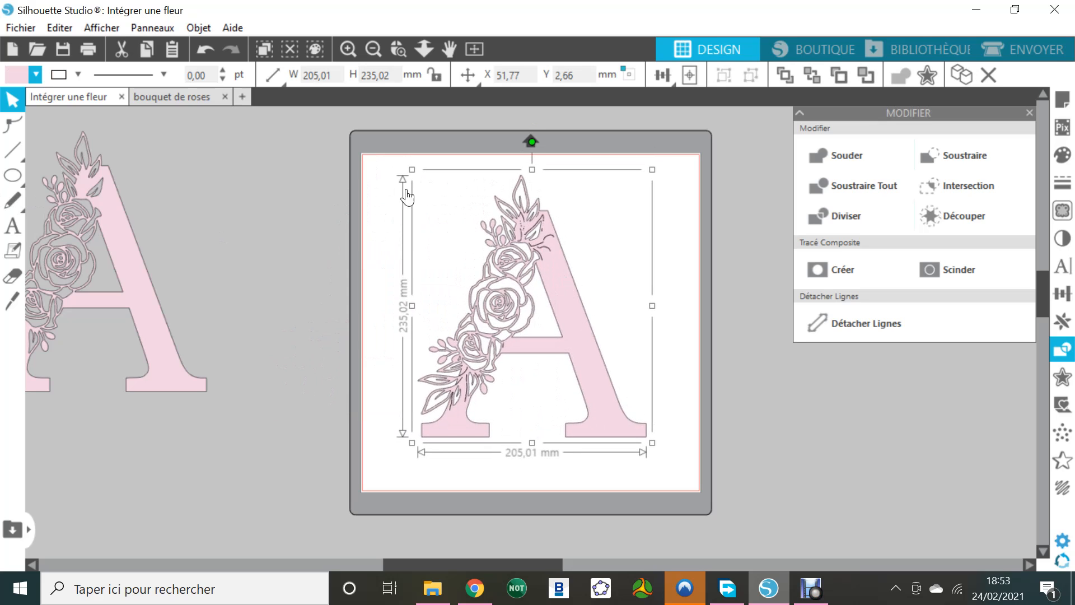
{"action": "left_click", "coordinate": [35, 77]}
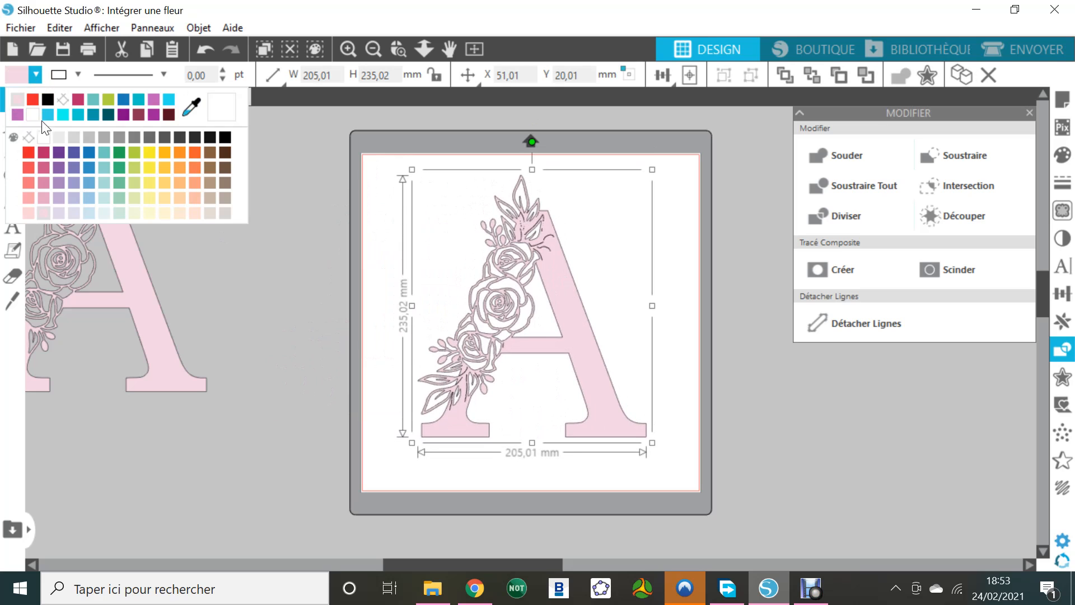
{"action": "left_click", "coordinate": [224, 137]}
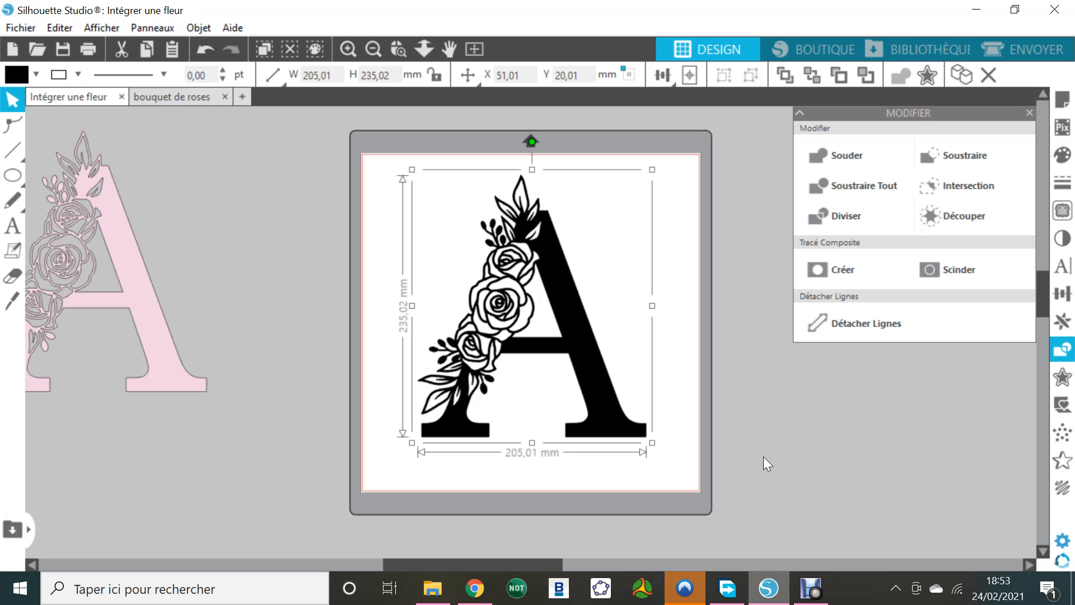
Set the line thickness of the black floral A to 6 pt.
{"action": "left_click", "coordinate": [164, 75]}
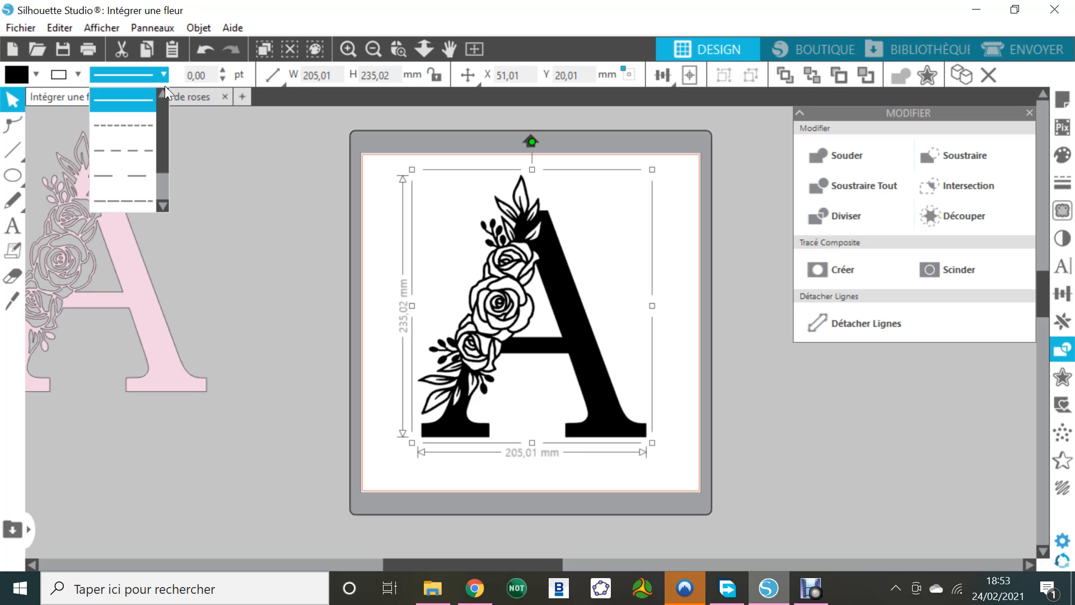
{"action": "left_click", "coordinate": [222, 70]}
{"action": "left_click_drag", "start_coordinate": [206, 75], "coordinate": [187, 75]}
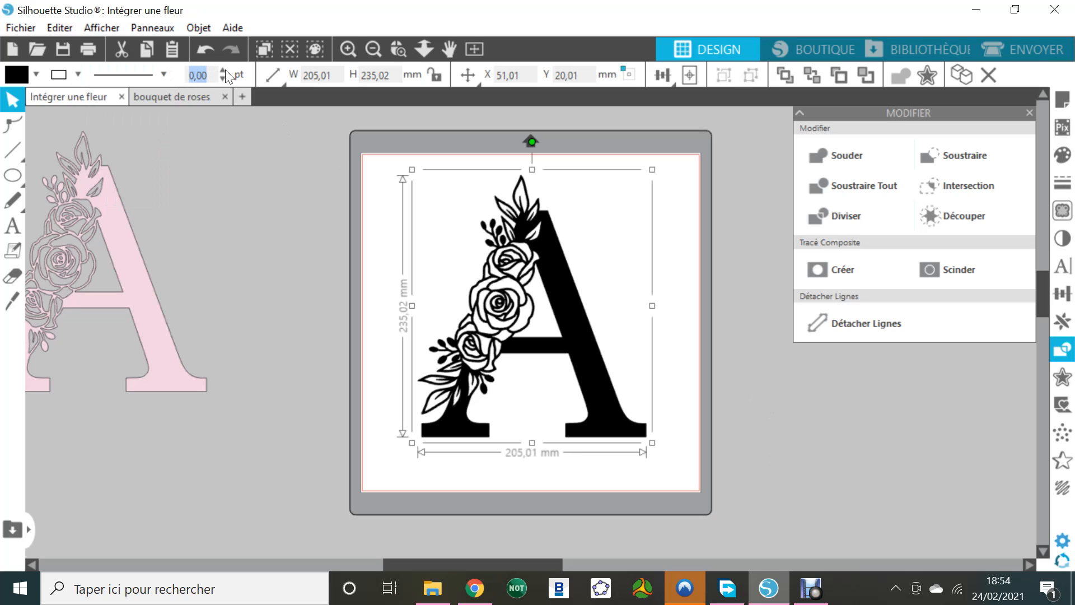
{"action": "left_click", "coordinate": [222, 70]}
{"action": "left_click", "coordinate": [222, 70]}
{"action": "left_click", "coordinate": [222, 70]}
{"action": "left_click", "coordinate": [223, 70]}
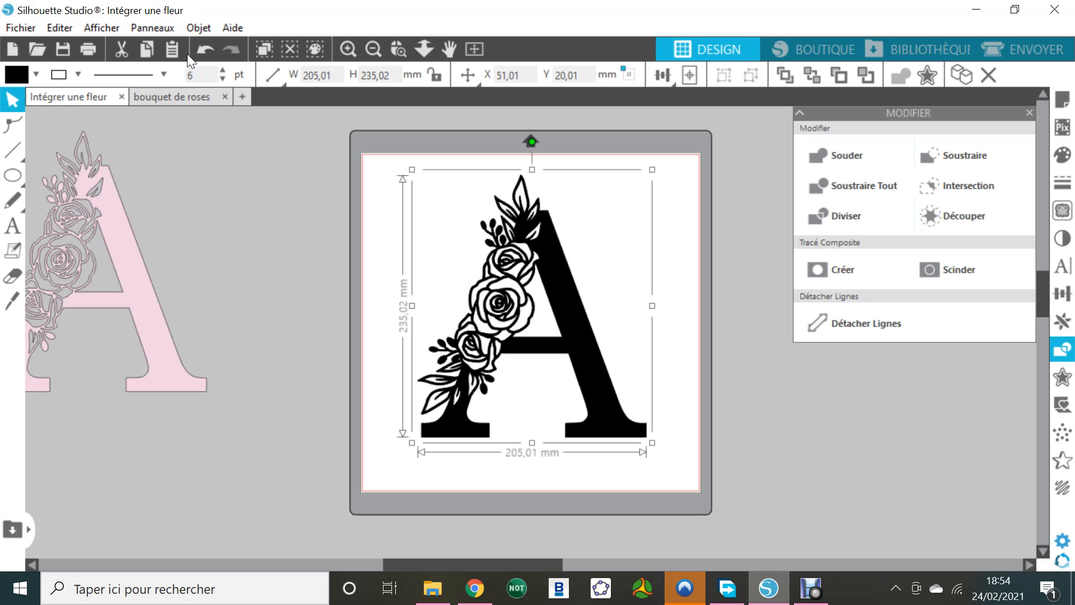
{"action": "key", "text": "Return"}
Reduce the black floral A's line thickness to 3 pt.
{"action": "left_click", "coordinate": [205, 75]}
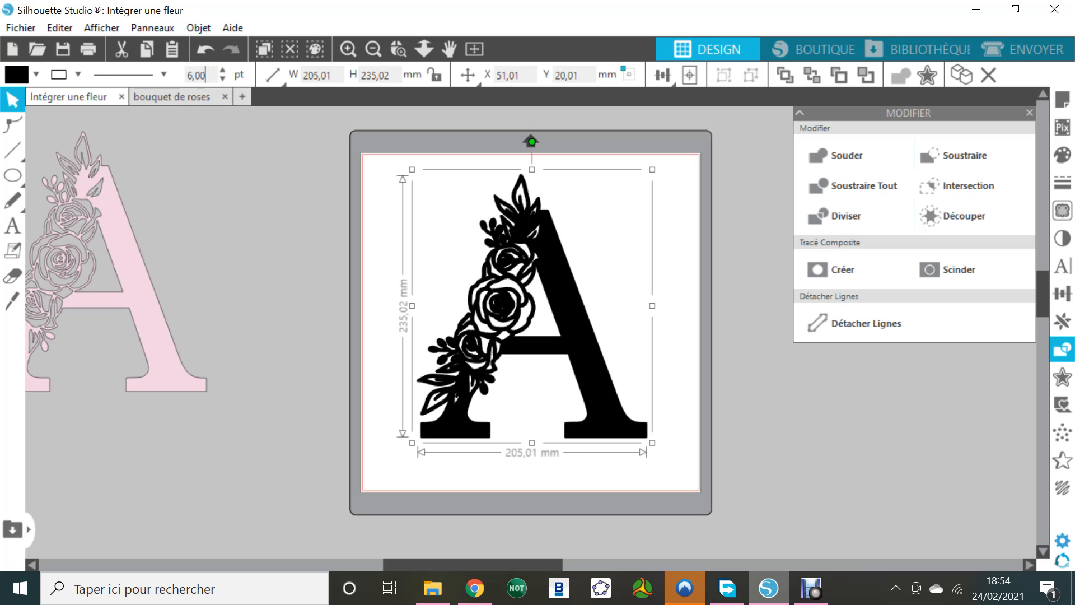
{"action": "left_click_drag", "start_coordinate": [205, 75], "coordinate": [167, 76]}
{"action": "type", "text": "3"}
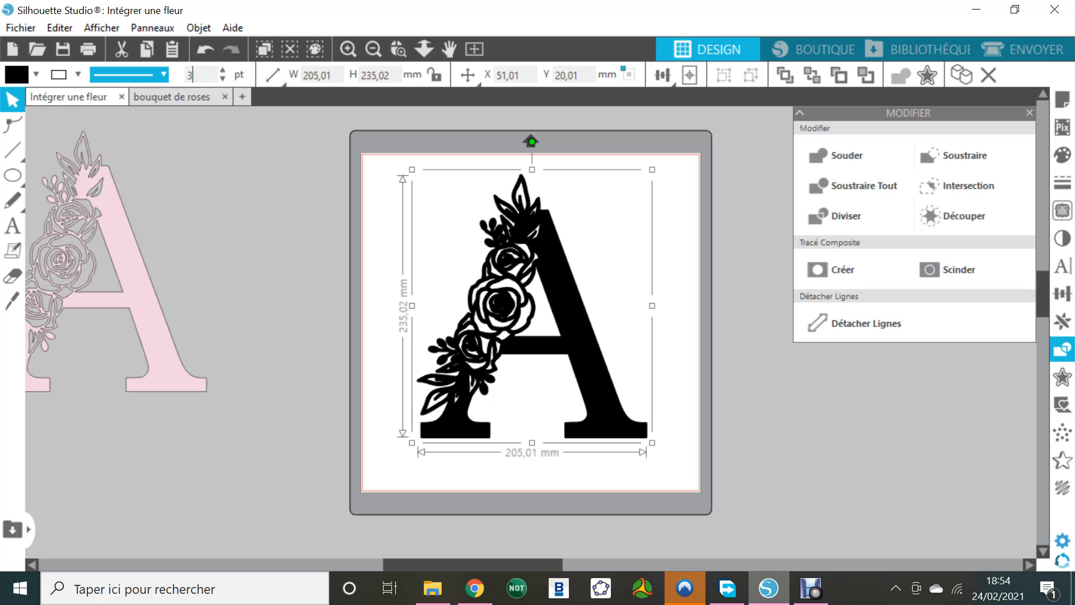
{"action": "key", "text": "Return"}
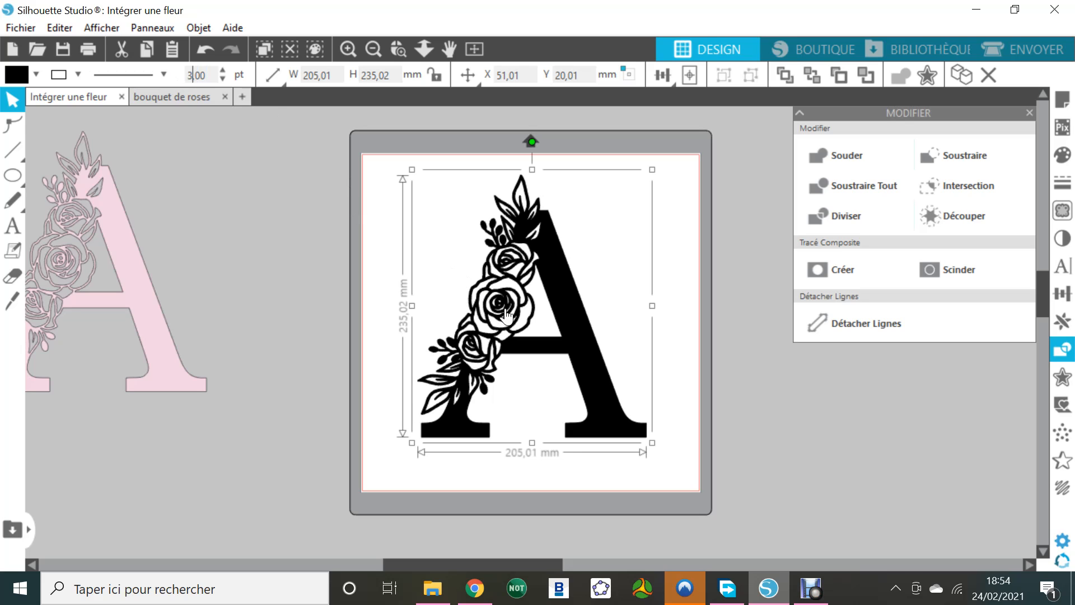
Set the black floral A's line thickness to 1.5 pt and deselect the letter.
{"action": "left_click_drag", "start_coordinate": [206, 75], "coordinate": [167, 75]}
{"action": "type", "text": "1,5"}
{"action": "key", "text": "Return"}
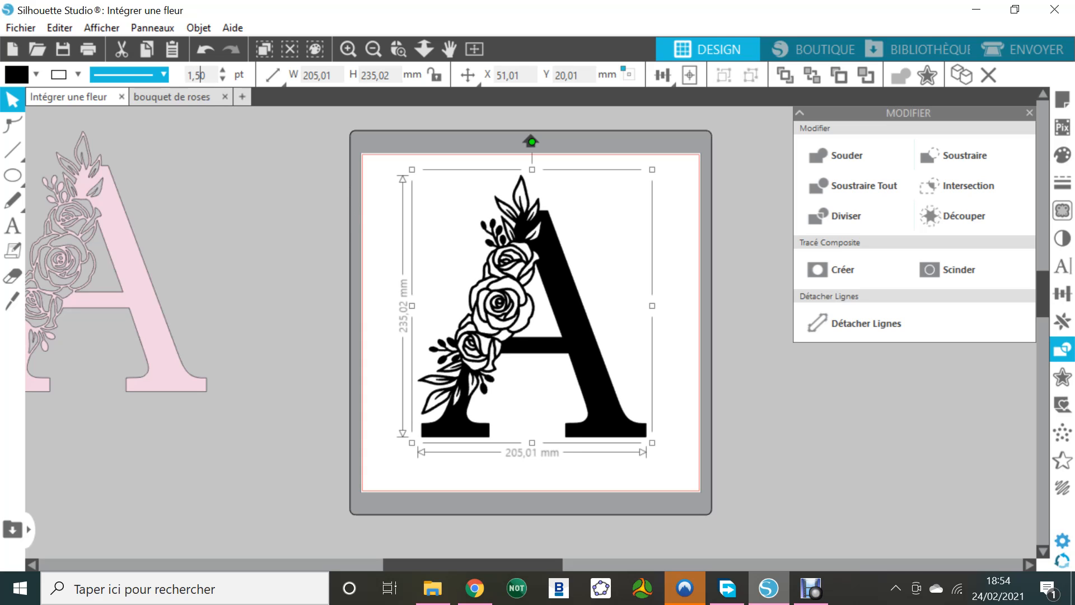
{"action": "left_click", "coordinate": [783, 385]}
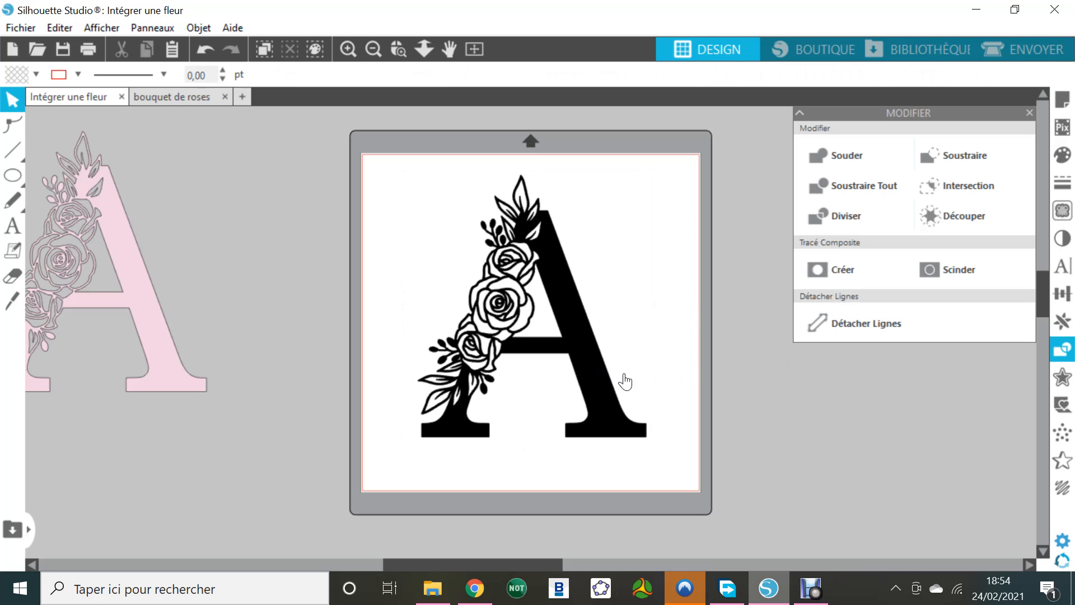
Trace the black floral A by framing the whole letter as the trace area and applying the standard Vectoriser style.
{"action": "left_click", "coordinate": [1062, 211]}
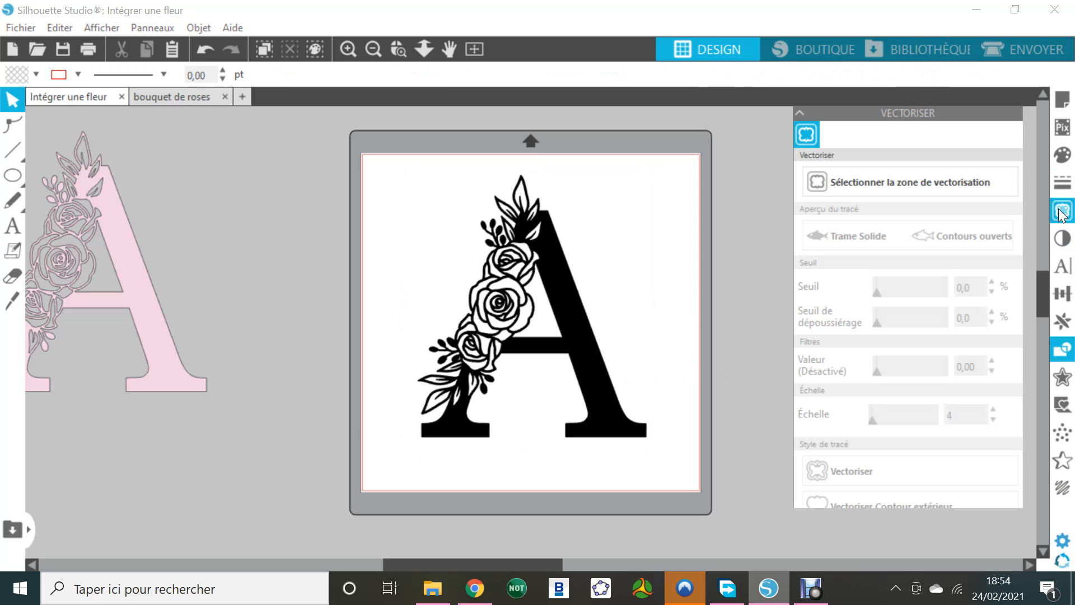
{"action": "left_click", "coordinate": [917, 183]}
{"action": "left_click_drag", "start_coordinate": [399, 169], "coordinate": [662, 448]}
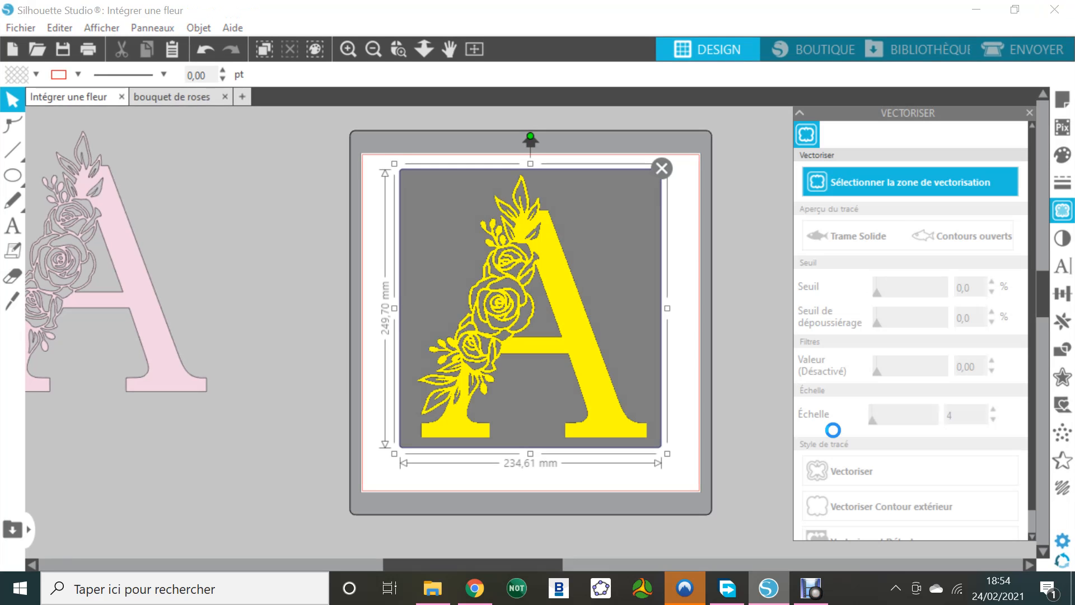
{"action": "left_click", "coordinate": [866, 476]}
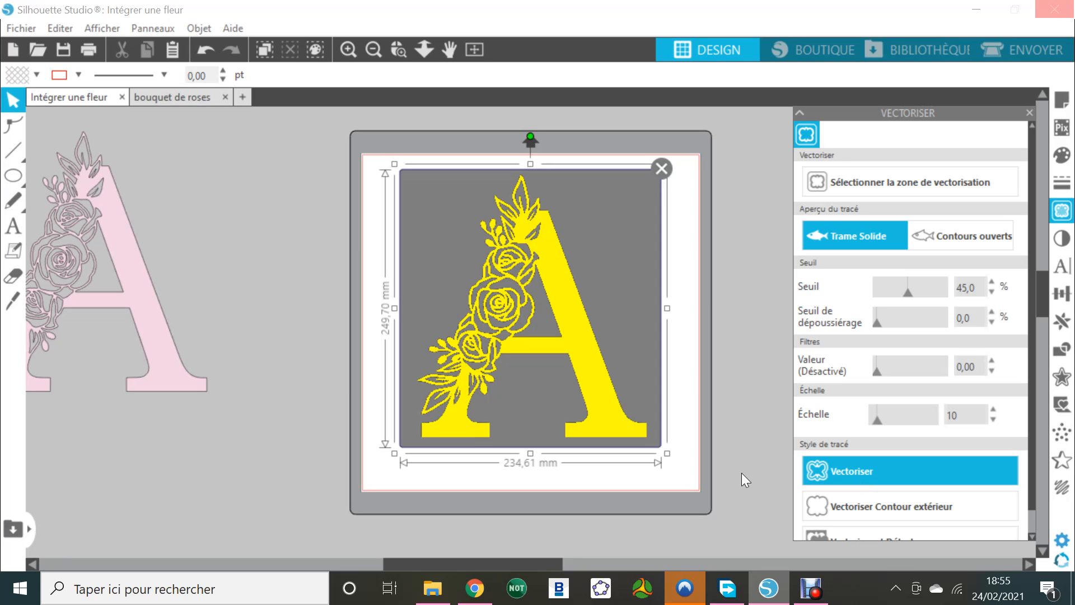
{"action": "left_click", "coordinate": [741, 473]}
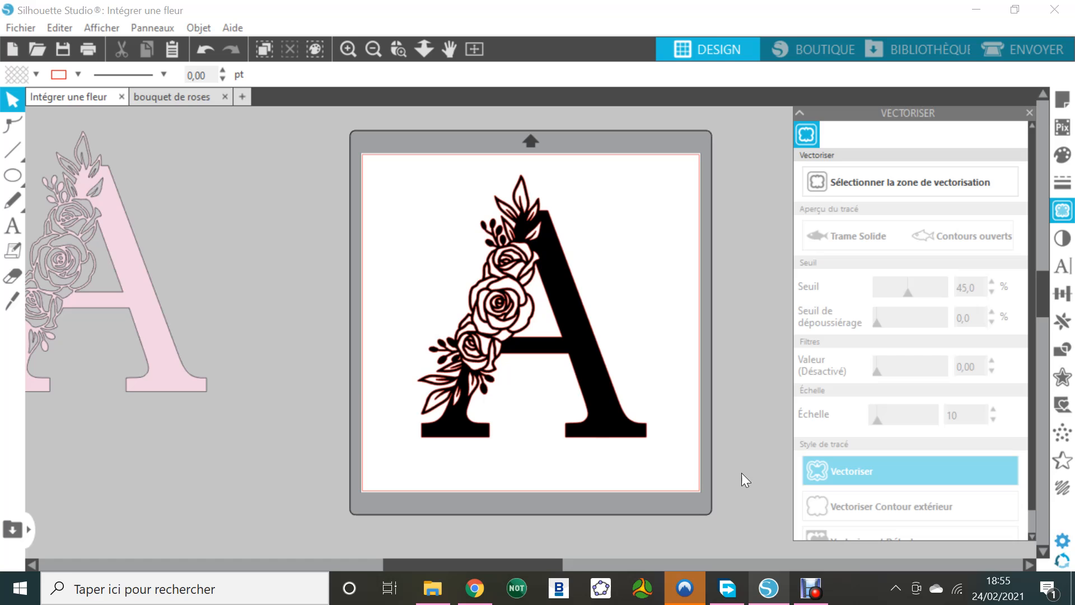
Move the black floral A off its traced outline towards the mat's left side and set its line colour to red.
{"action": "mouse_move", "coordinate": [602, 420]}
{"action": "left_mouse_down"}
{"action": "mouse_move", "coordinate": [476, 420]}
{"action": "mouse_move", "coordinate": [464, 457]}
{"action": "mouse_move", "coordinate": [516, 518]}
{"action": "mouse_move", "coordinate": [432, 443]}
{"action": "mouse_move", "coordinate": [378, 317]}
{"action": "mouse_move", "coordinate": [379, 331]}
{"action": "left_mouse_up"}
{"action": "left_click", "coordinate": [194, 157]}
{"action": "left_click", "coordinate": [77, 75]}
{"action": "left_click", "coordinate": [355, 277]}
{"action": "left_click", "coordinate": [356, 280]}
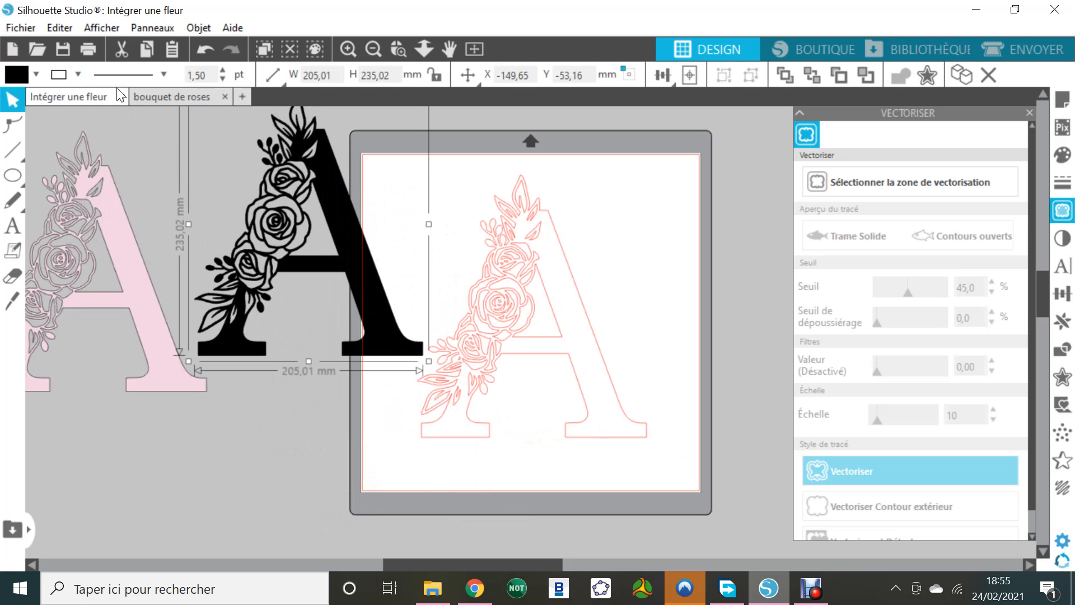
{"action": "left_click", "coordinate": [78, 75]}
{"action": "left_click", "coordinate": [70, 152]}
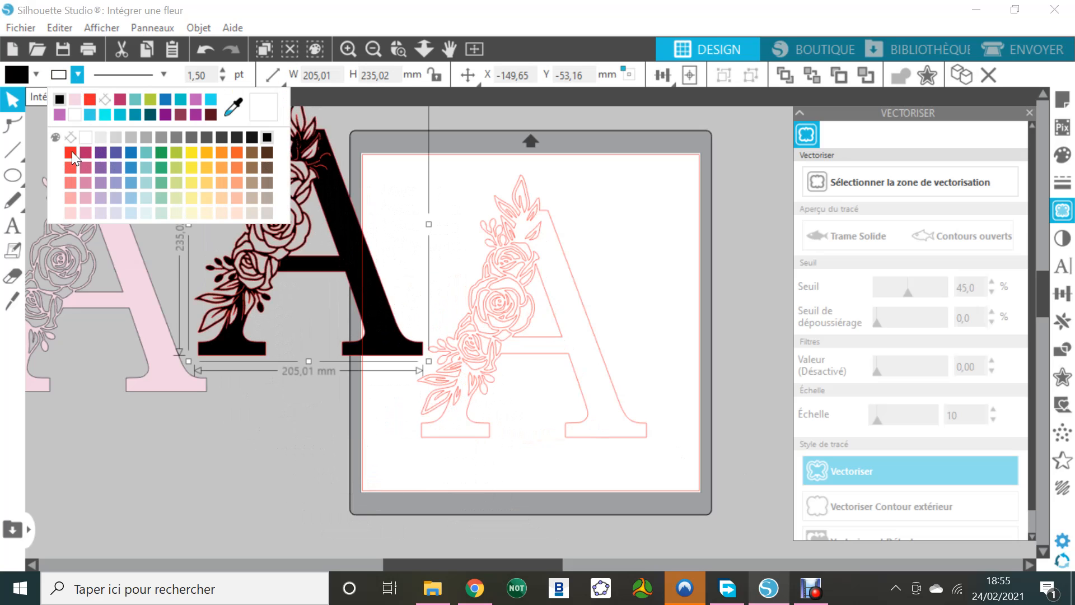
{"action": "left_click", "coordinate": [283, 451]}
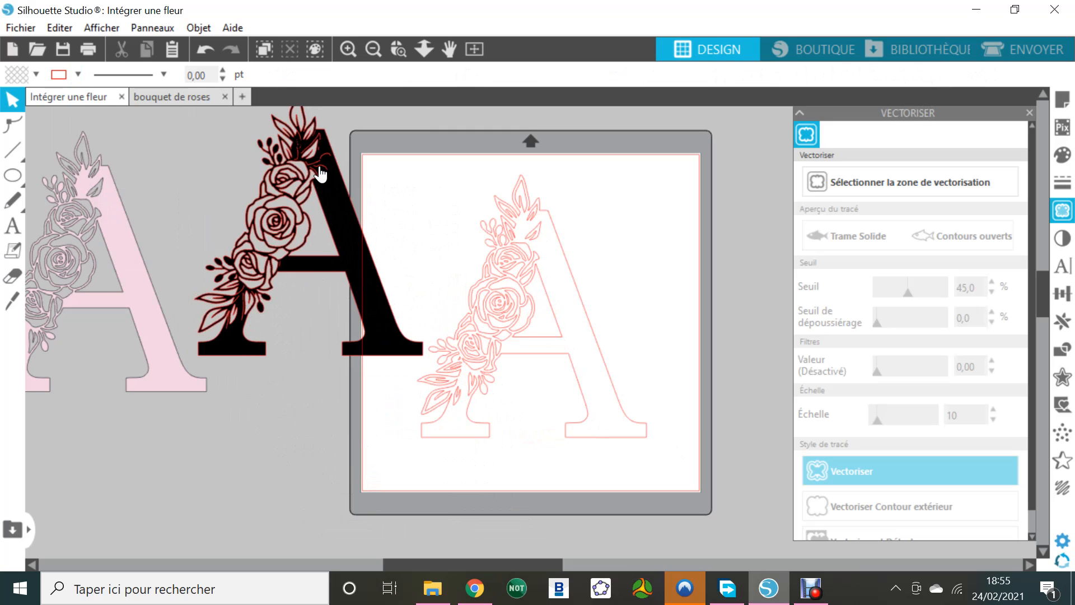
Shift the traced A slightly up and right on the mat, fill it with pale pink and set its line colour to black.
{"action": "left_click", "coordinate": [567, 285]}
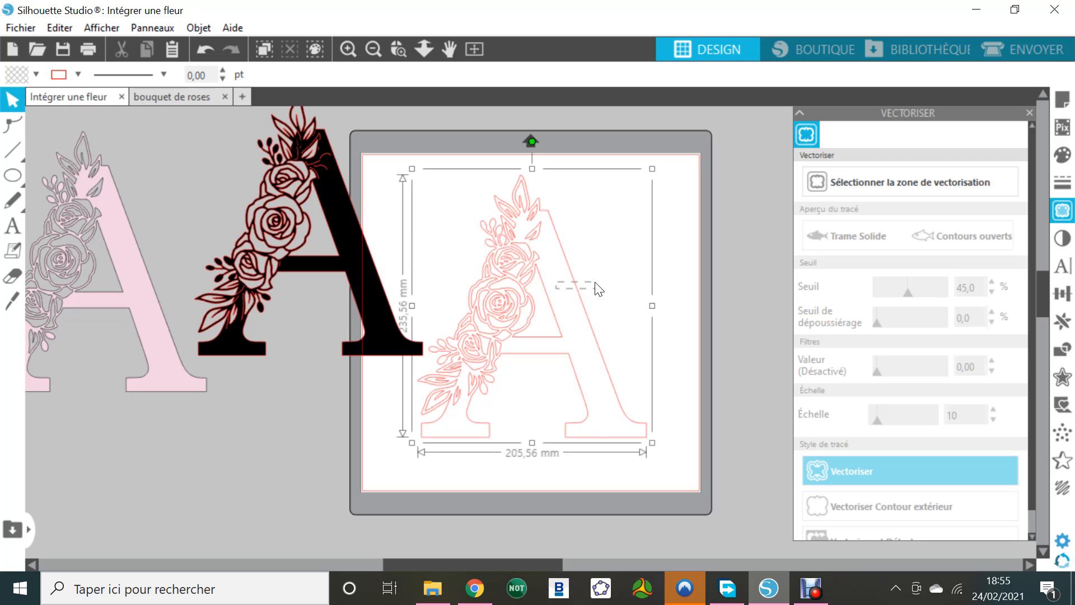
{"action": "left_click_drag", "start_coordinate": [571, 281], "coordinate": [613, 268]}
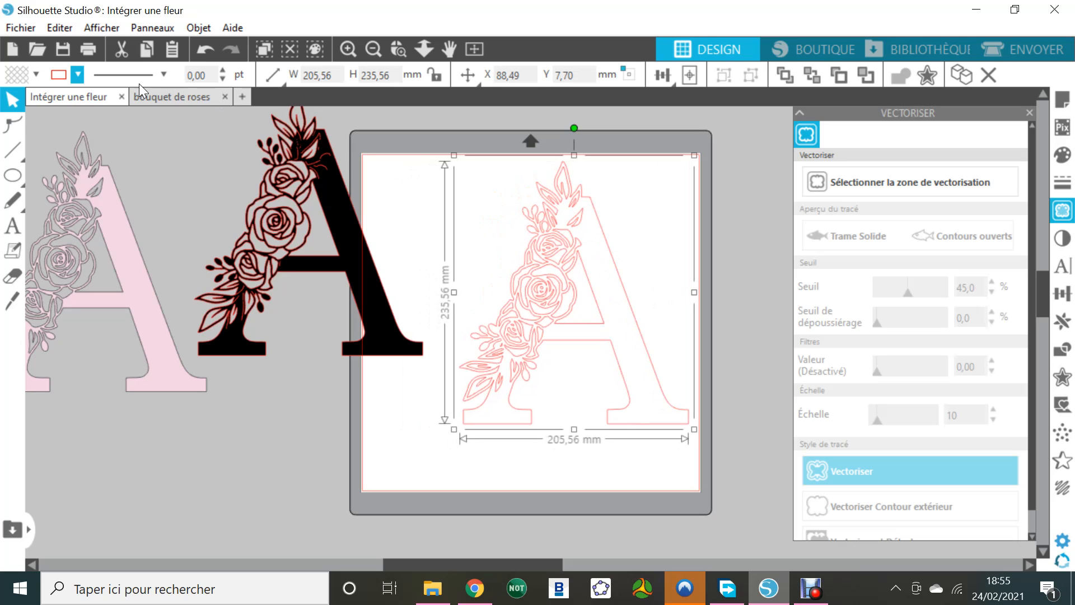
{"action": "left_click", "coordinate": [35, 75]}
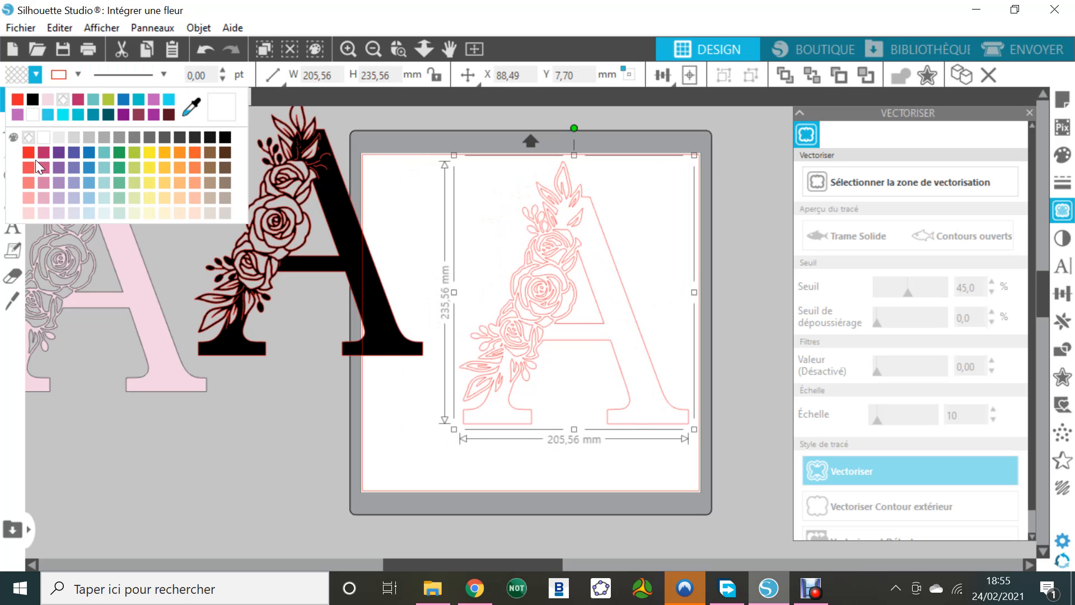
{"action": "left_click", "coordinate": [45, 213]}
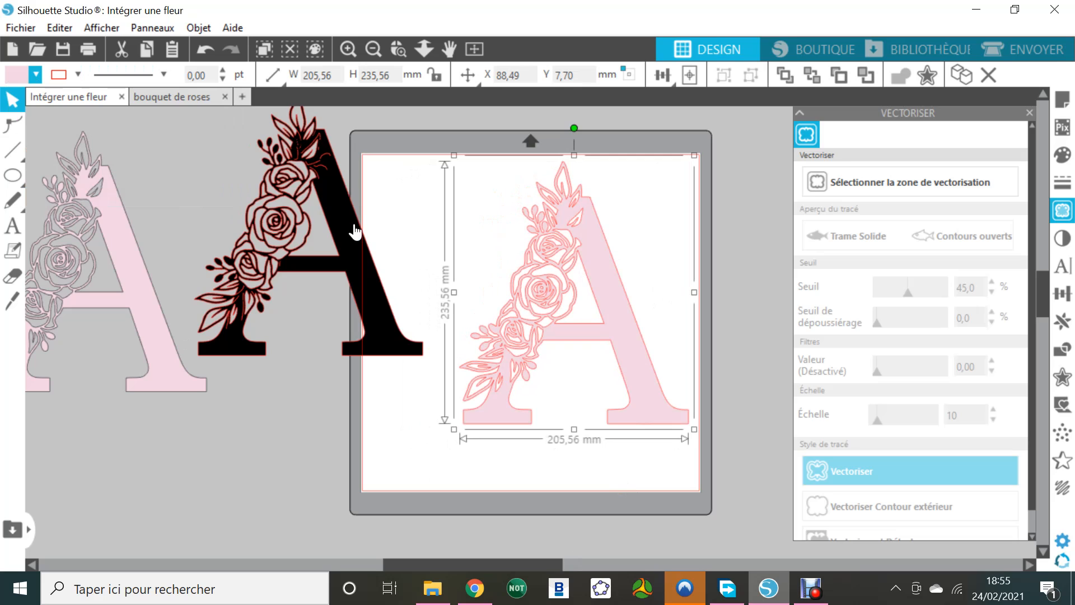
{"action": "left_click", "coordinate": [77, 76]}
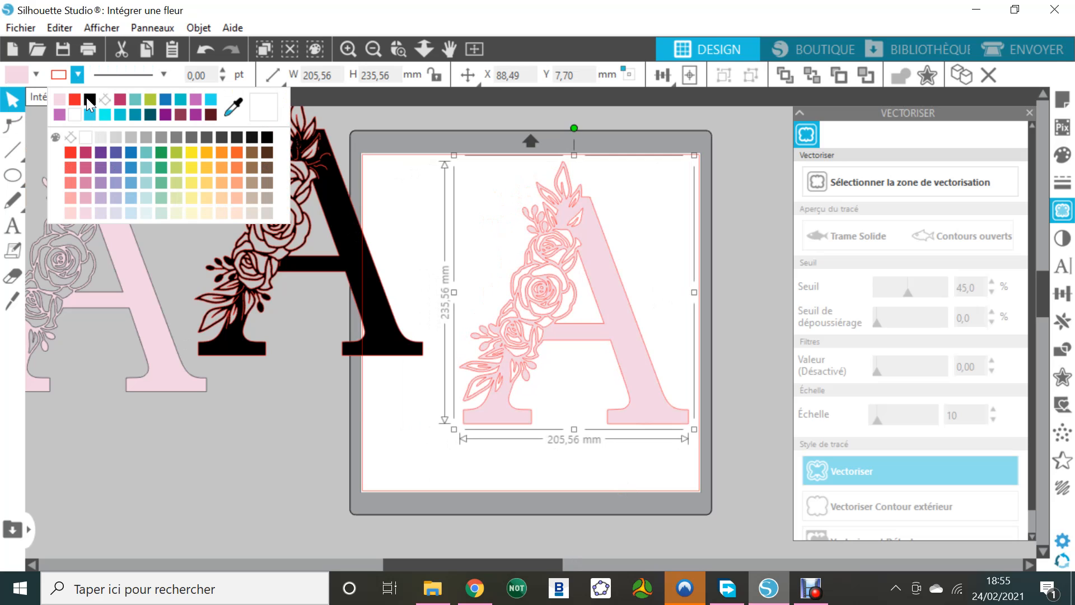
{"action": "left_click", "coordinate": [89, 100]}
{"action": "left_click", "coordinate": [363, 400]}
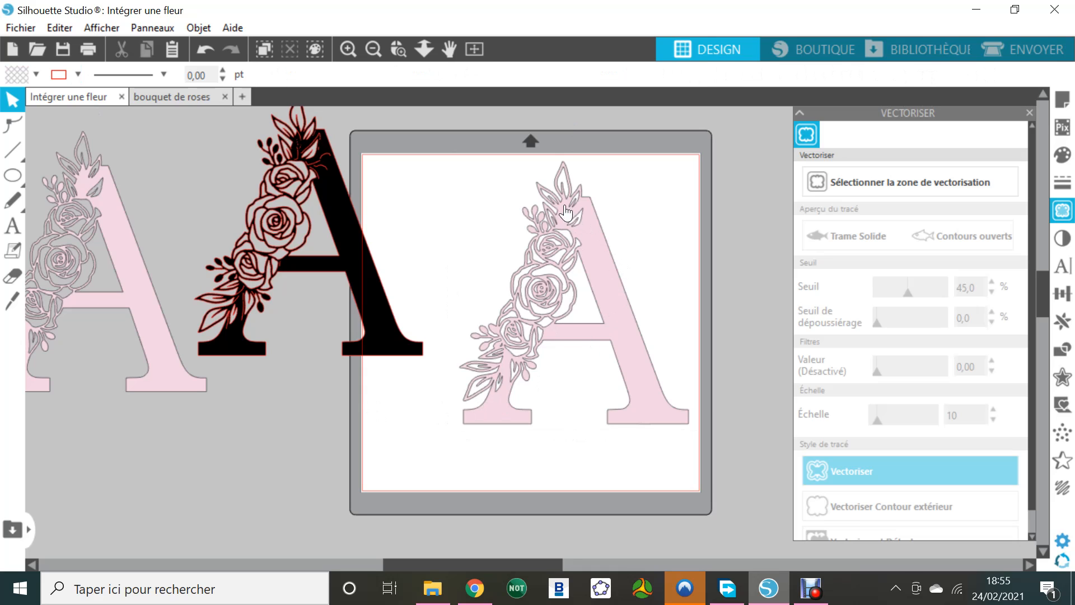
Simplify the edit points of the traced pink A on the mat and finish point editing.
{"action": "left_click_drag", "start_coordinate": [604, 245], "coordinate": [628, 245]}
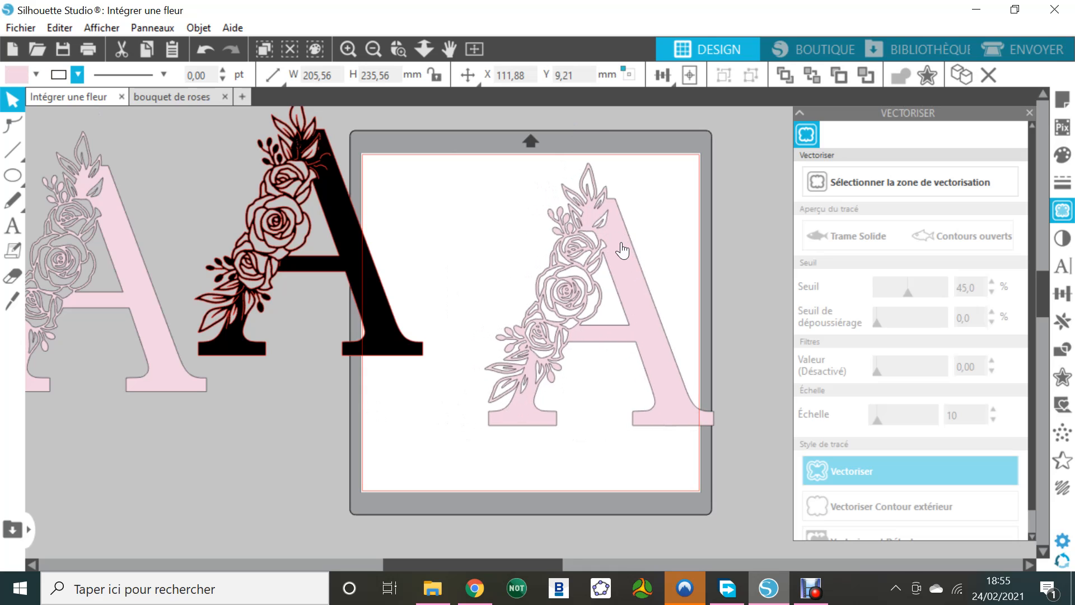
{"action": "double_click", "coordinate": [623, 250]}
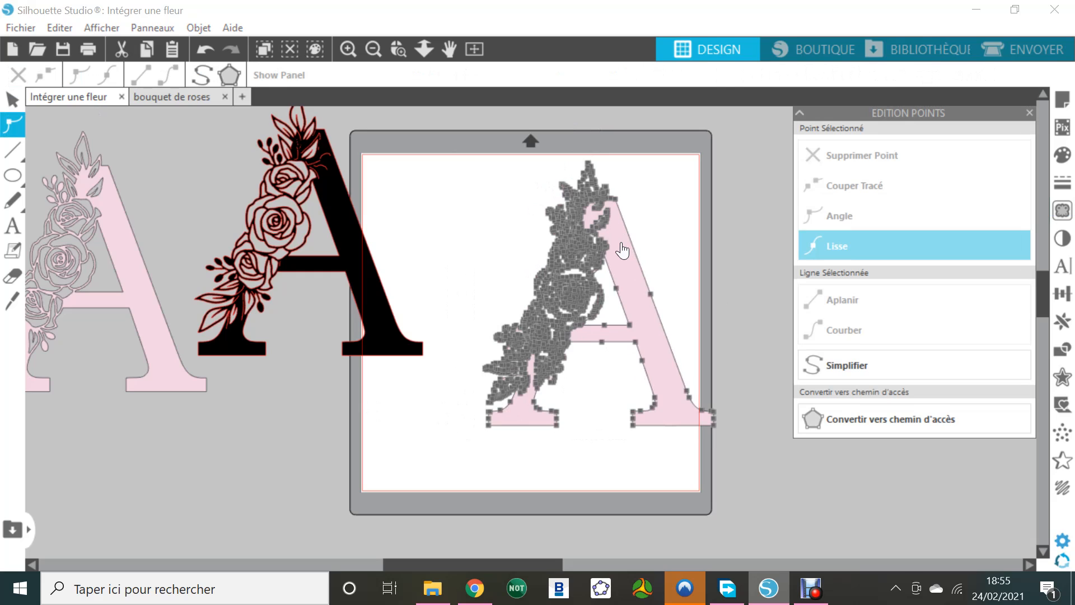
{"action": "left_click", "coordinate": [861, 374]}
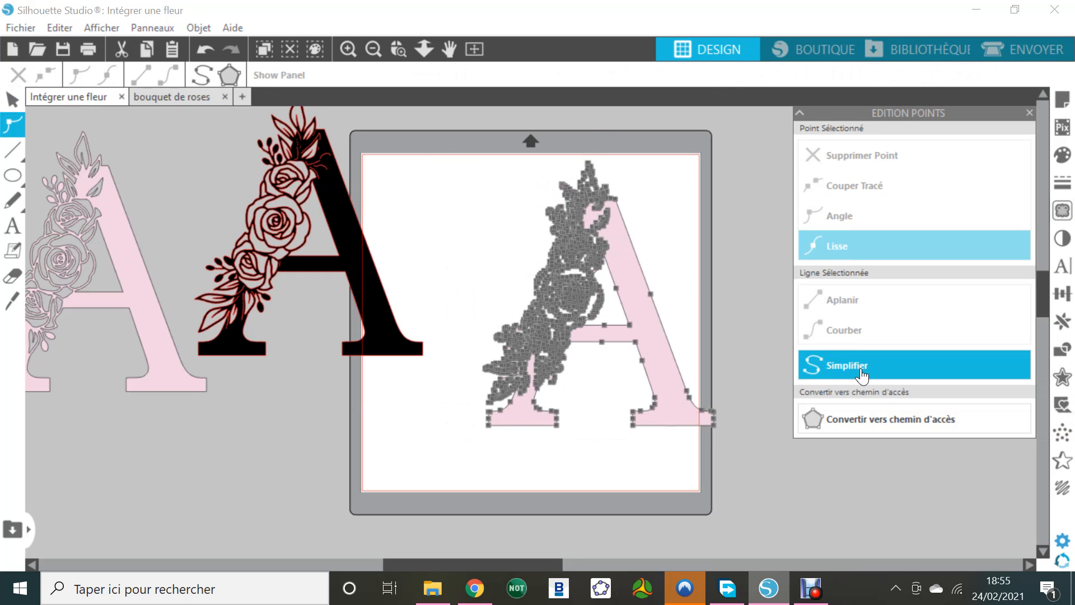
{"action": "left_click", "coordinate": [862, 374]}
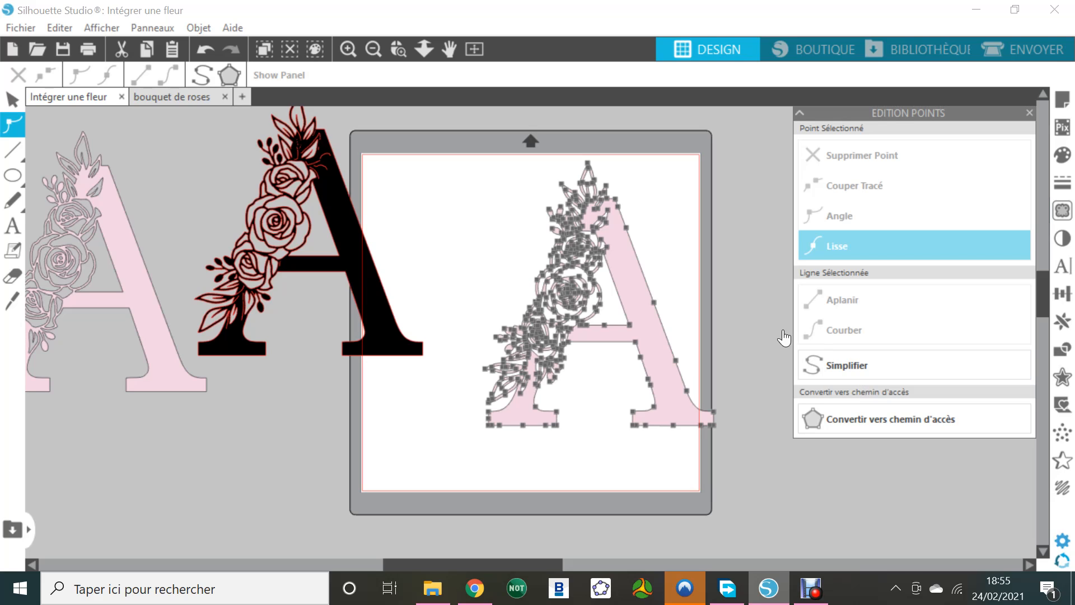
{"action": "left_click", "coordinate": [735, 321]}
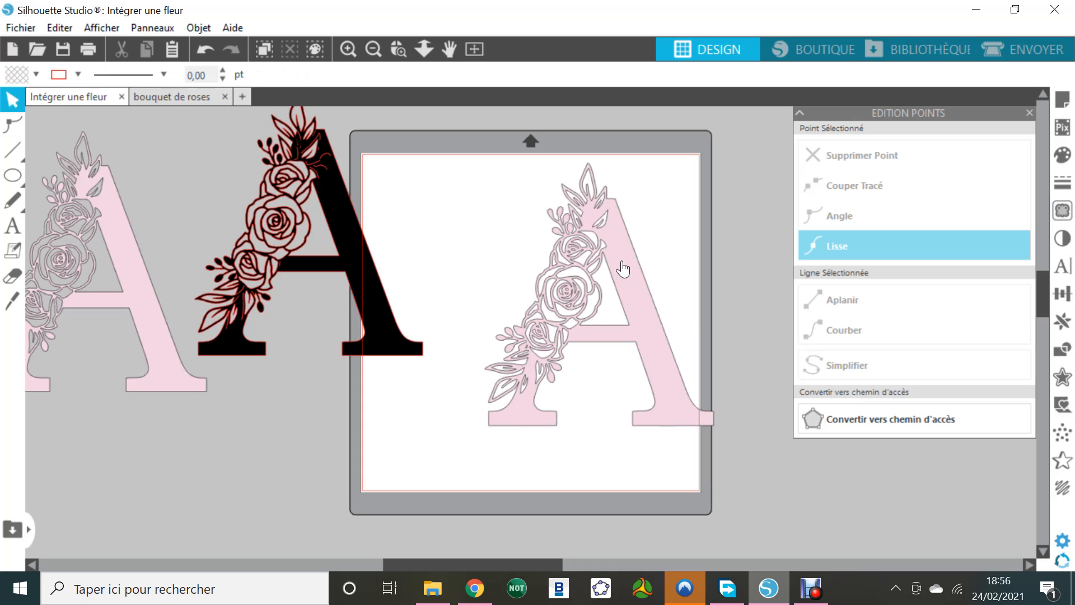
Compare the welded pink A with the traced one side by side, leaving the welded A left of the mat and the traced A centred on it.
{"action": "left_click_drag", "start_coordinate": [623, 268], "coordinate": [593, 245]}
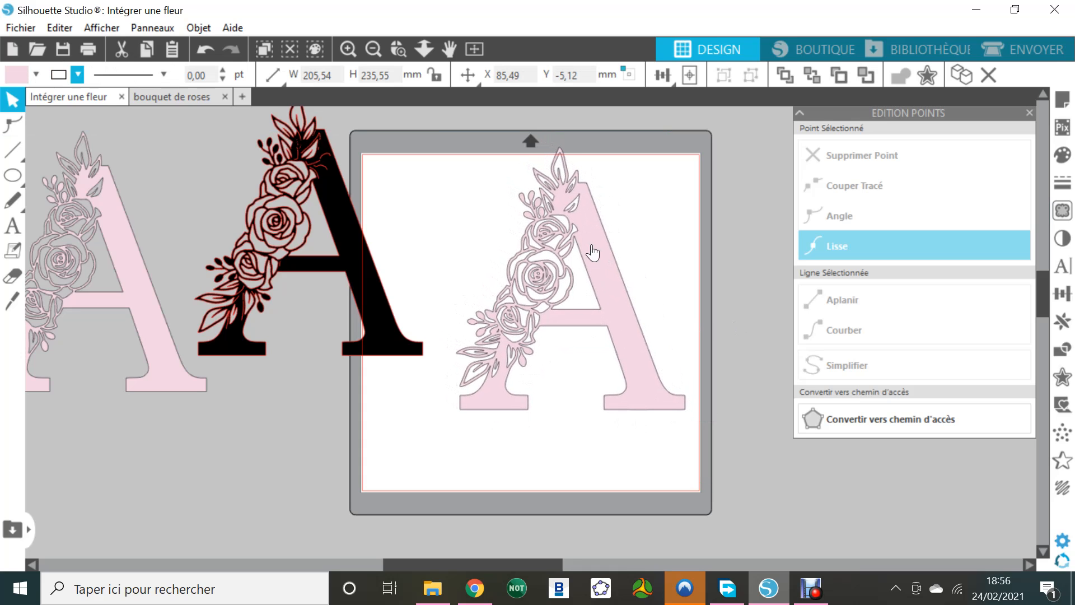
{"action": "left_click_drag", "start_coordinate": [124, 275], "coordinate": [748, 286]}
{"action": "left_click", "coordinate": [679, 280]}
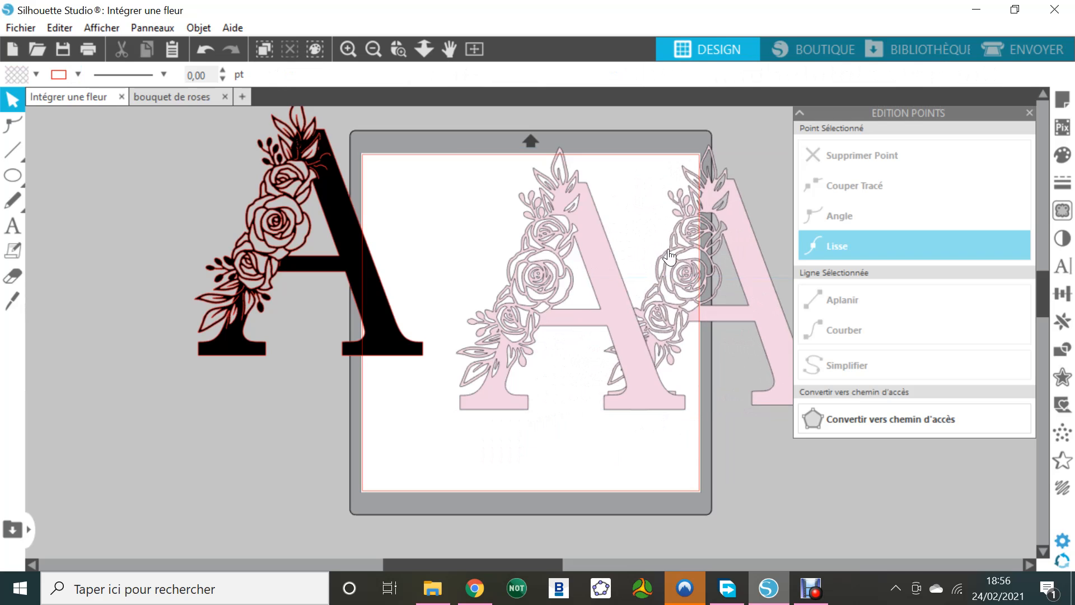
{"action": "left_click_drag", "start_coordinate": [764, 270], "coordinate": [170, 324]}
{"action": "left_click_drag", "start_coordinate": [613, 328], "coordinate": [610, 342]}
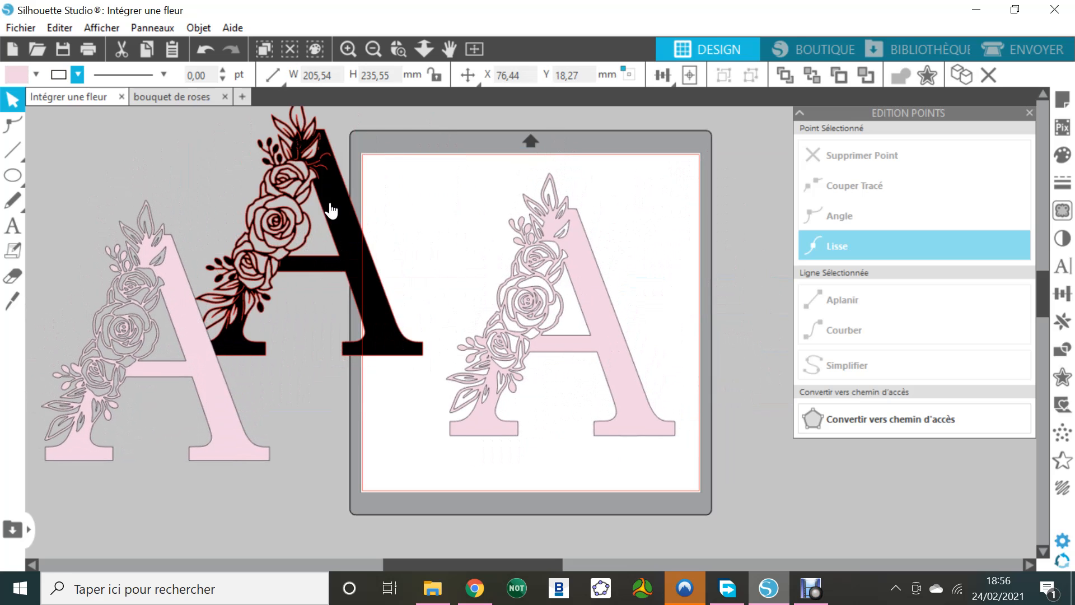
{"action": "left_click", "coordinate": [647, 275]}
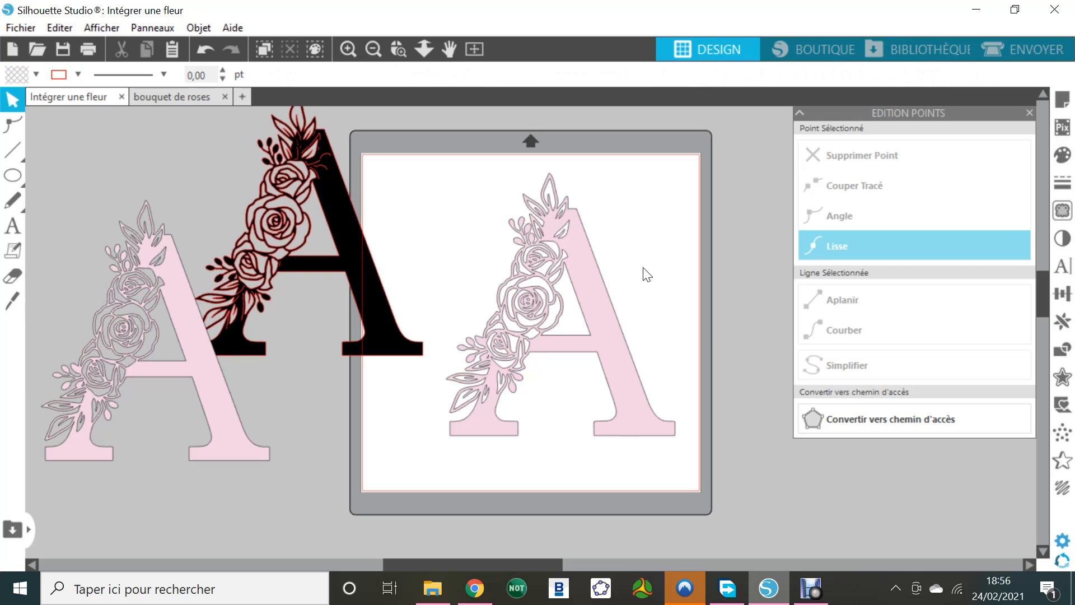